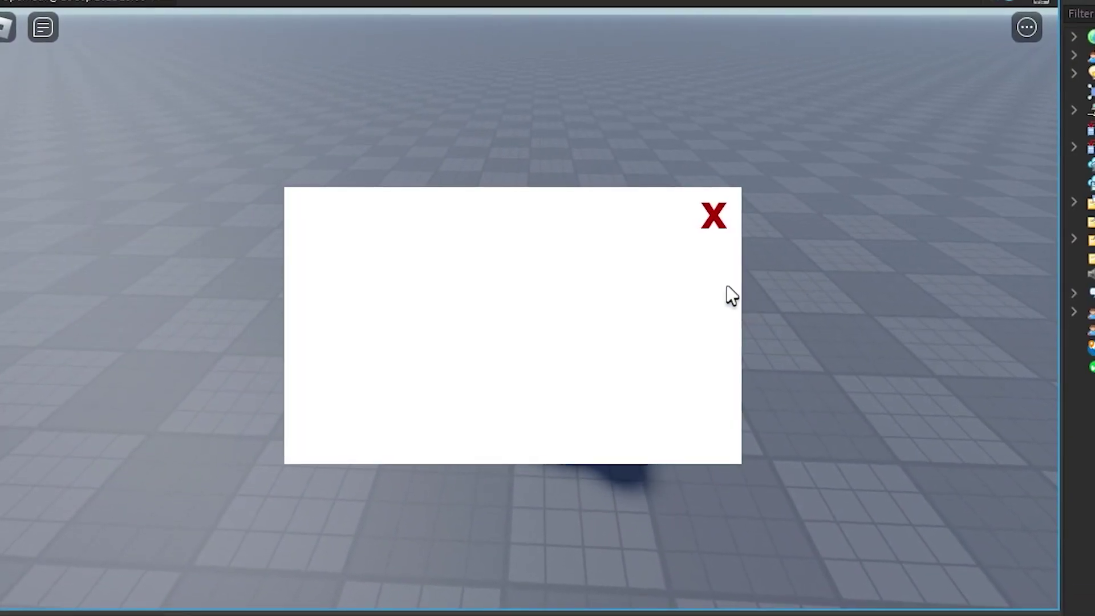
# Playtest the finished shop prompt by closing the shop window, reopening it at the stand and closing it again
pyautogui.click(713, 216)
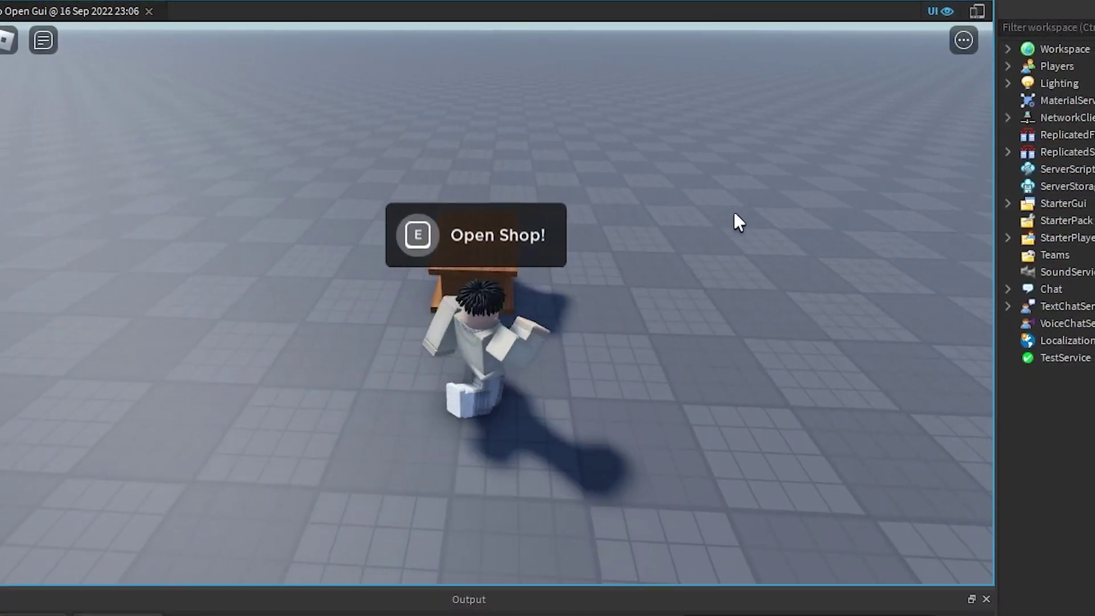
pyautogui.press('e')
pyautogui.click(664, 221)
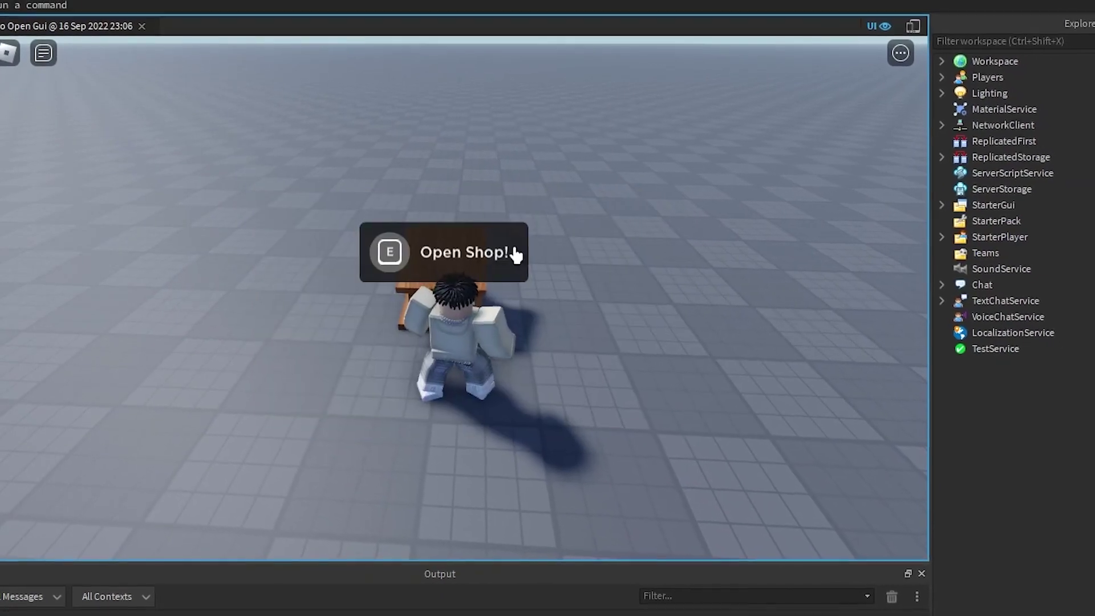
pyautogui.press('e')
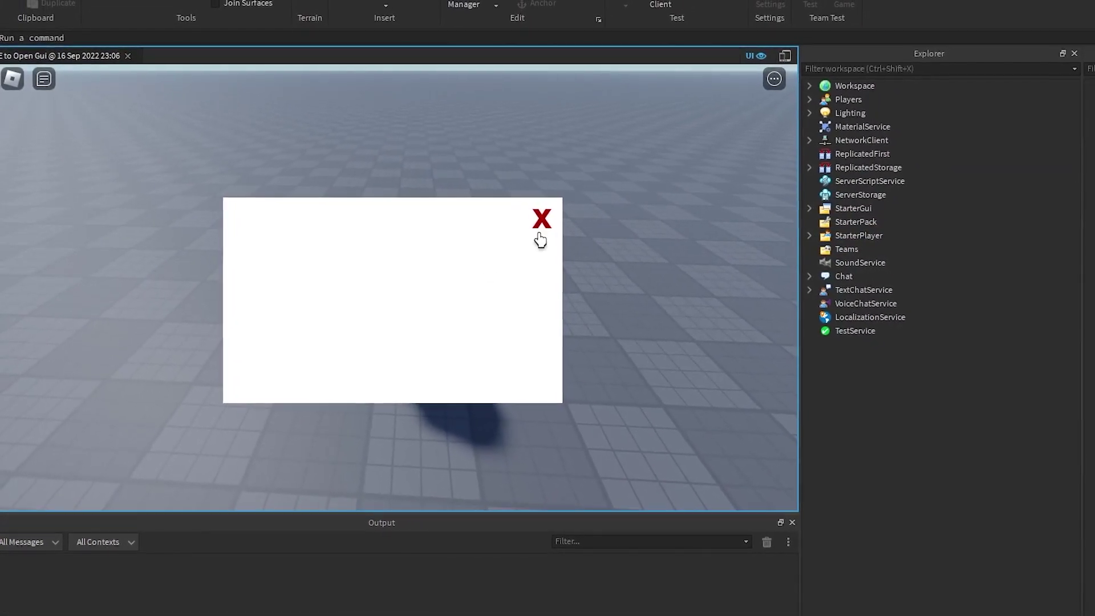
pyautogui.click(541, 235)
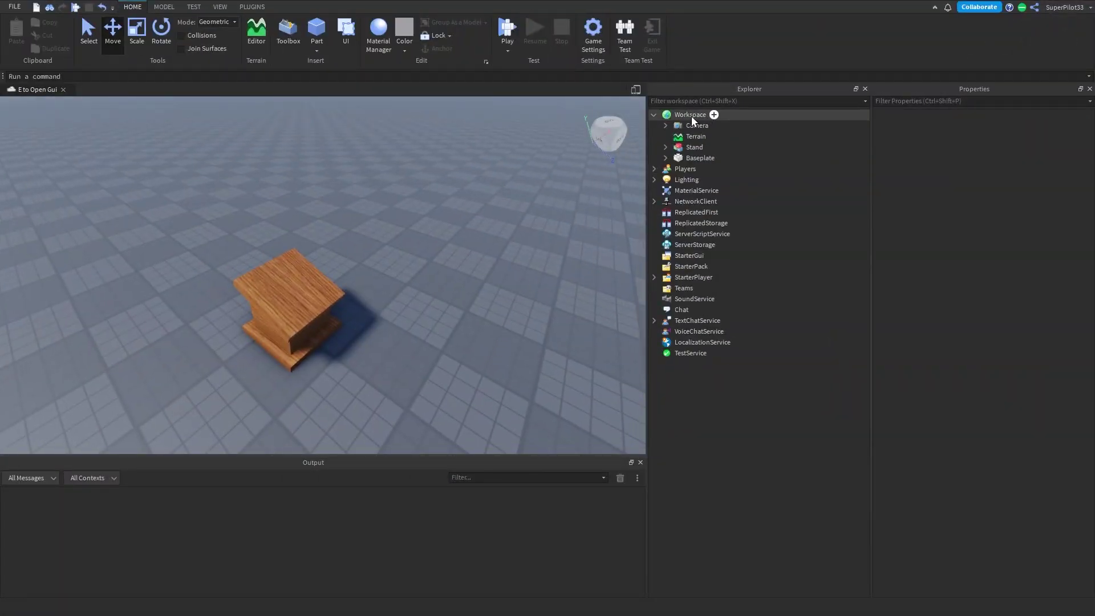
# Insert a new Part into the Workspace and name it EPart
pyautogui.click(714, 114)
pyautogui.click(686, 168)
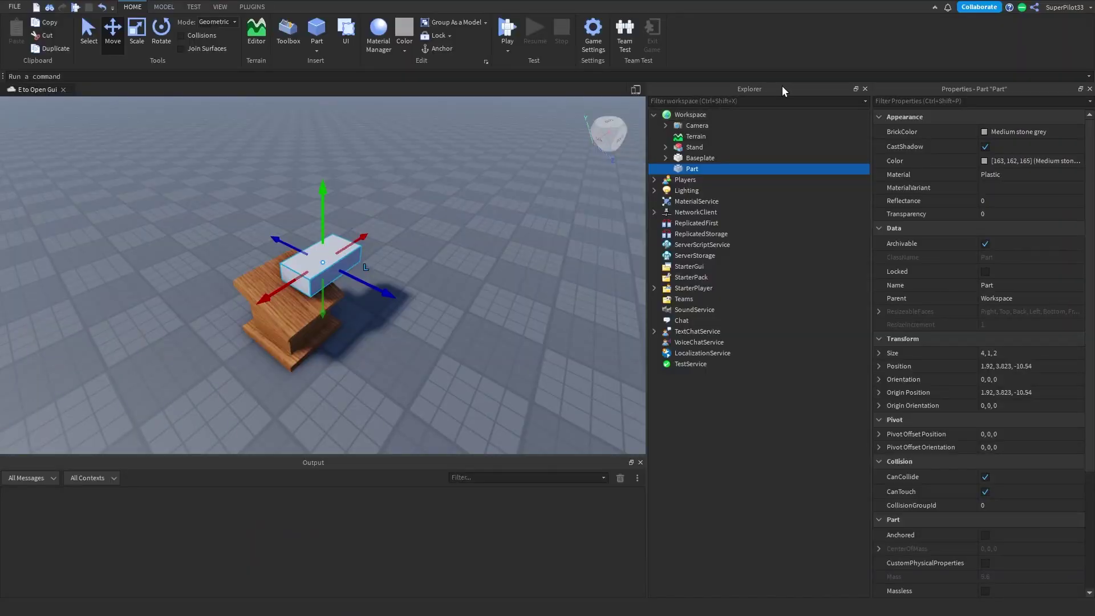
pyautogui.click(220, 7)
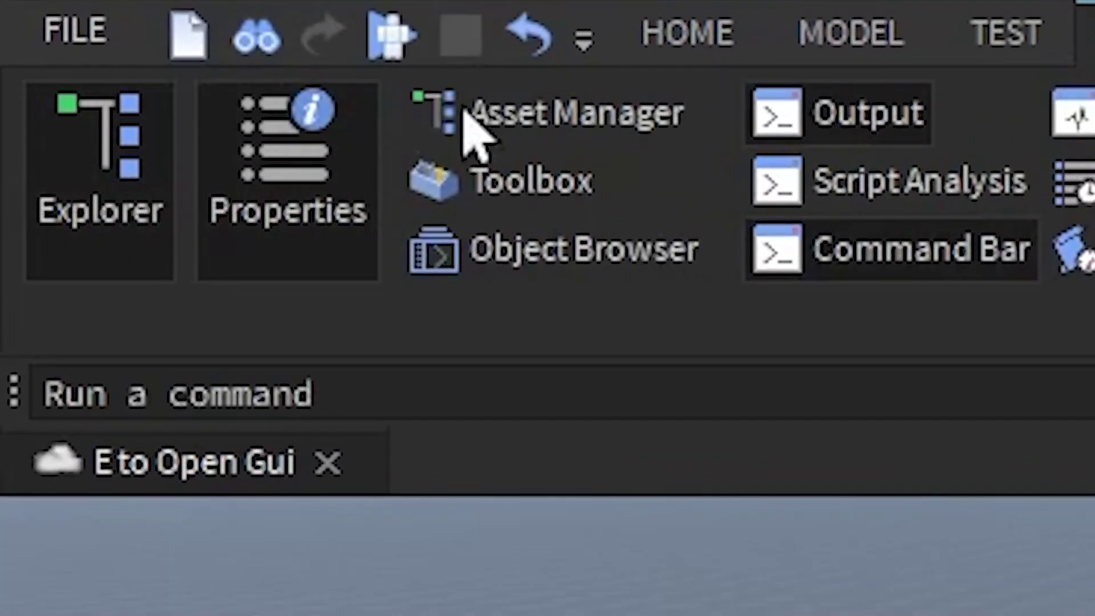
pyautogui.click(133, 7)
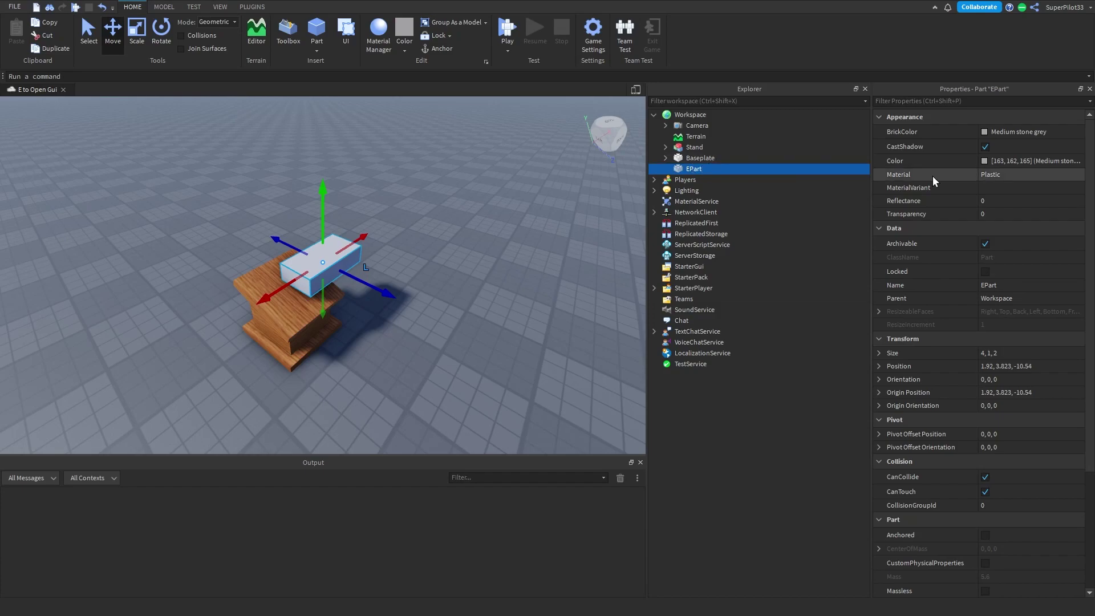
# Set EPart's Transparency to 1 and its Size to 0.5, 0.5, 0.5
pyautogui.scroll(-3, 1027, 239)
pyautogui.scroll(2, 995, 215)
pyautogui.click(1028, 217)
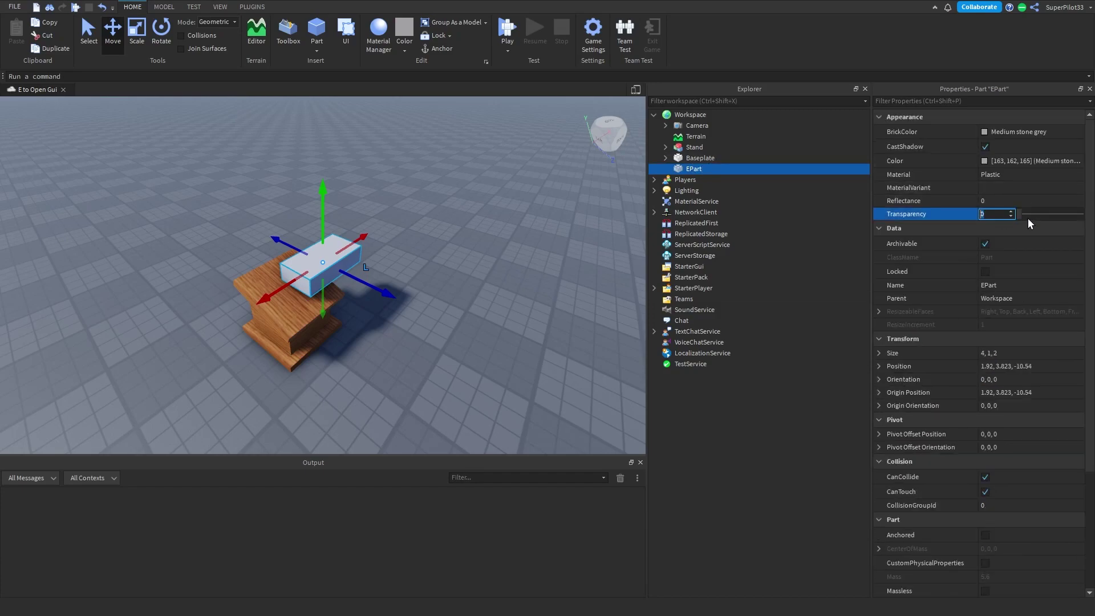
pyautogui.write('1')
pyautogui.scroll(-1, 1008, 310)
pyautogui.click(982, 284)
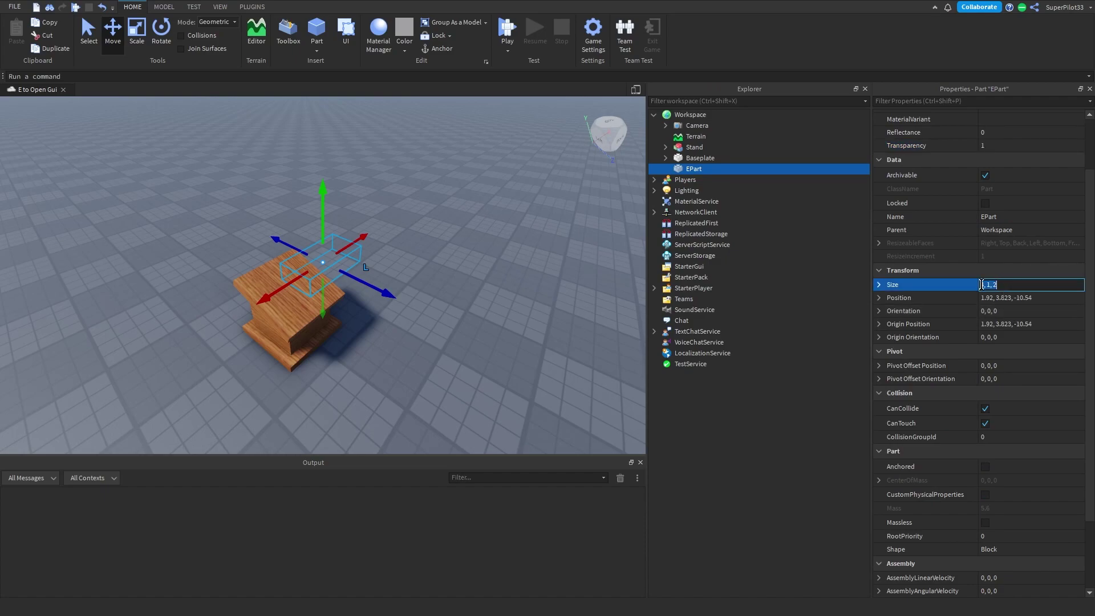
pyautogui.write('5,0.5,0.5')
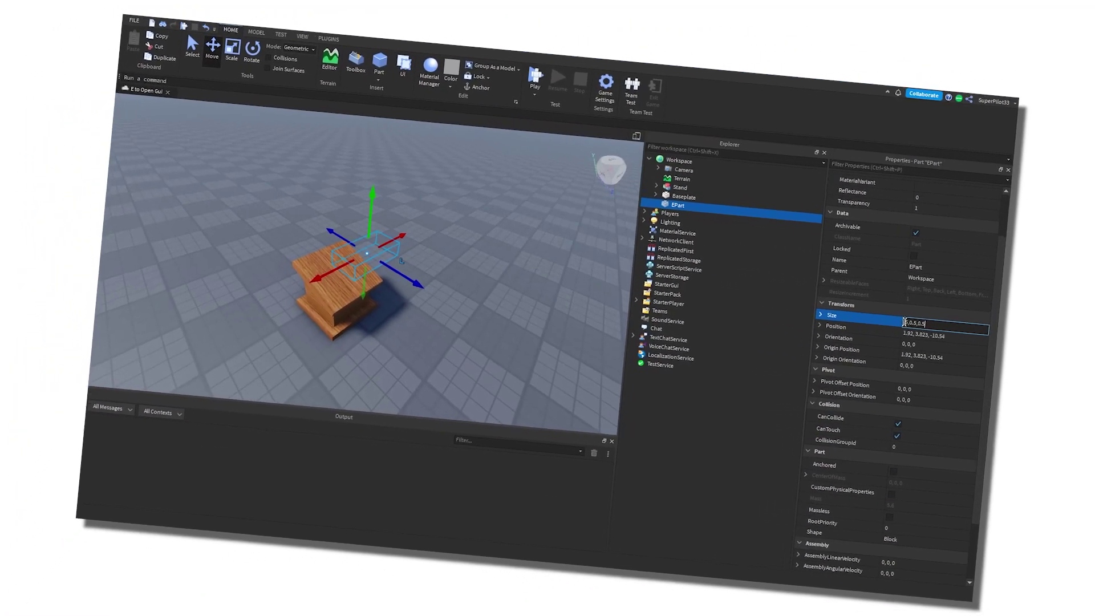
pyautogui.press('Return')
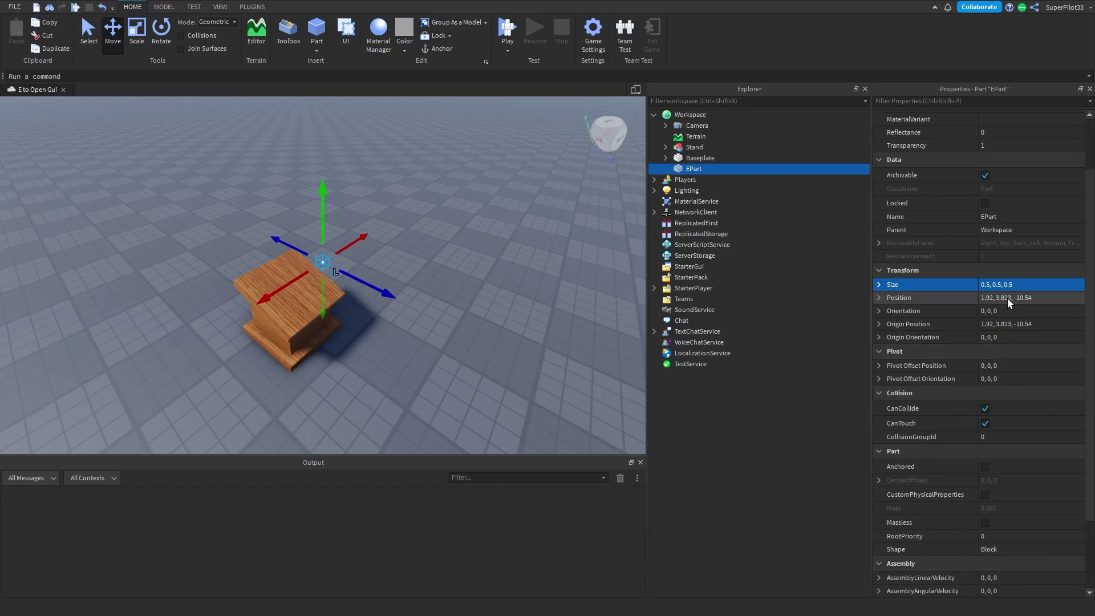
# Move EPart onto the middle of the stand's sloped wooden top, at about position 0.04, 3.34, -10.79
pyautogui.moveTo(325, 261)
pyautogui.mouseDown()
pyautogui.moveTo(308, 275)
pyautogui.moveTo(317, 281)
pyautogui.mouseUp()
pyautogui.scroll(3, 321, 265)
pyautogui.scroll(-3, 317, 281)
pyautogui.moveTo(404, 296); pyautogui.dragTo(415, 255, button='right')
pyautogui.scroll(3, 415, 260)
# Add a ProximityPrompt to EPart and set its ActionText to "Open Shop!"
pyautogui.click(710, 169)
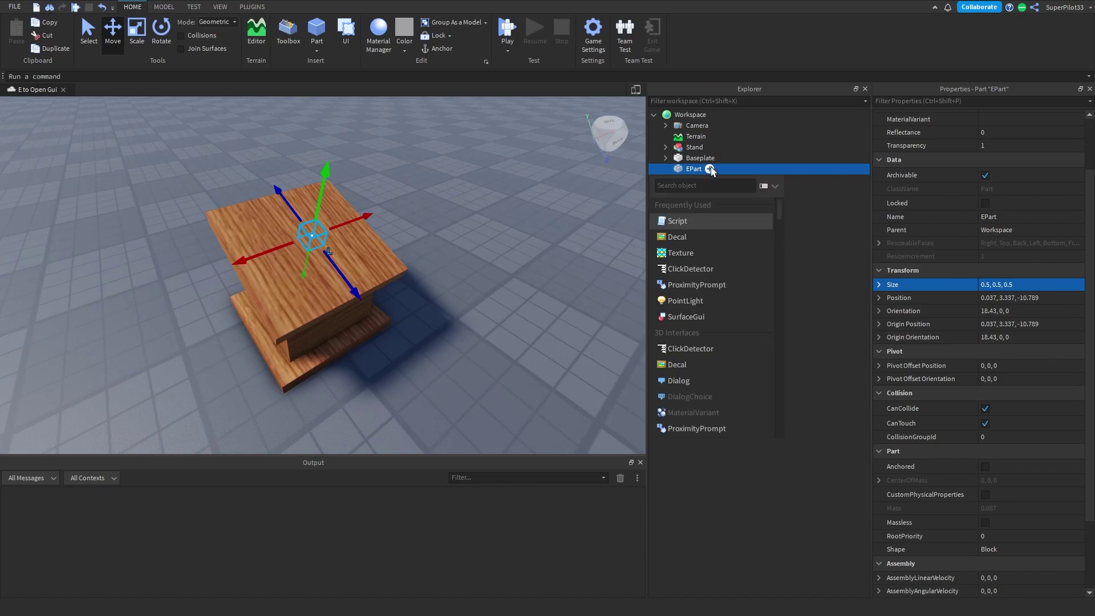
pyautogui.write('pr')
pyautogui.press('Return')
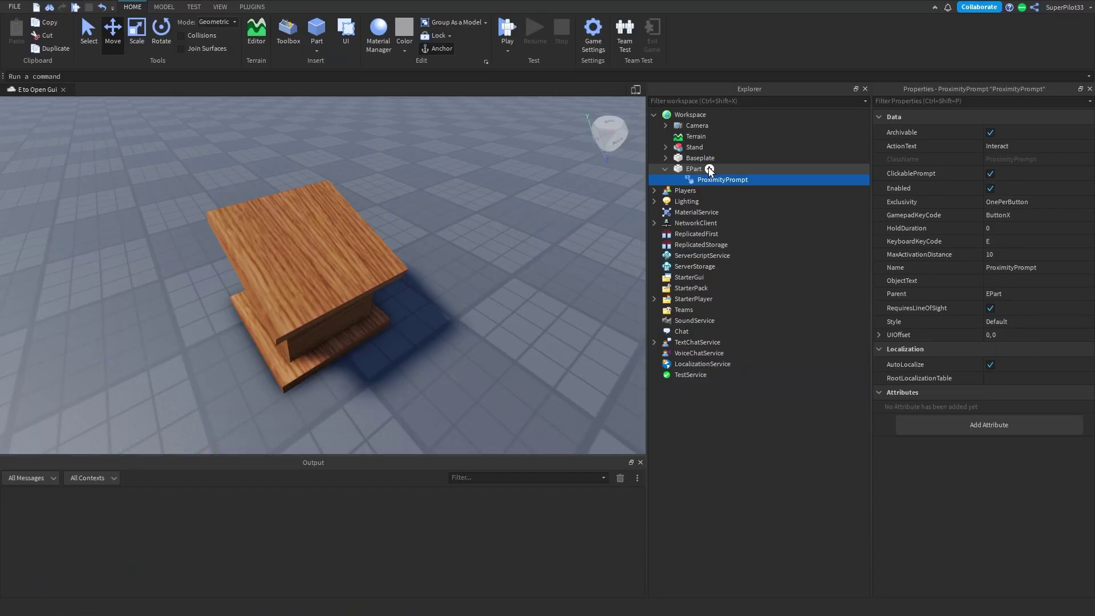
pyautogui.click(1038, 145)
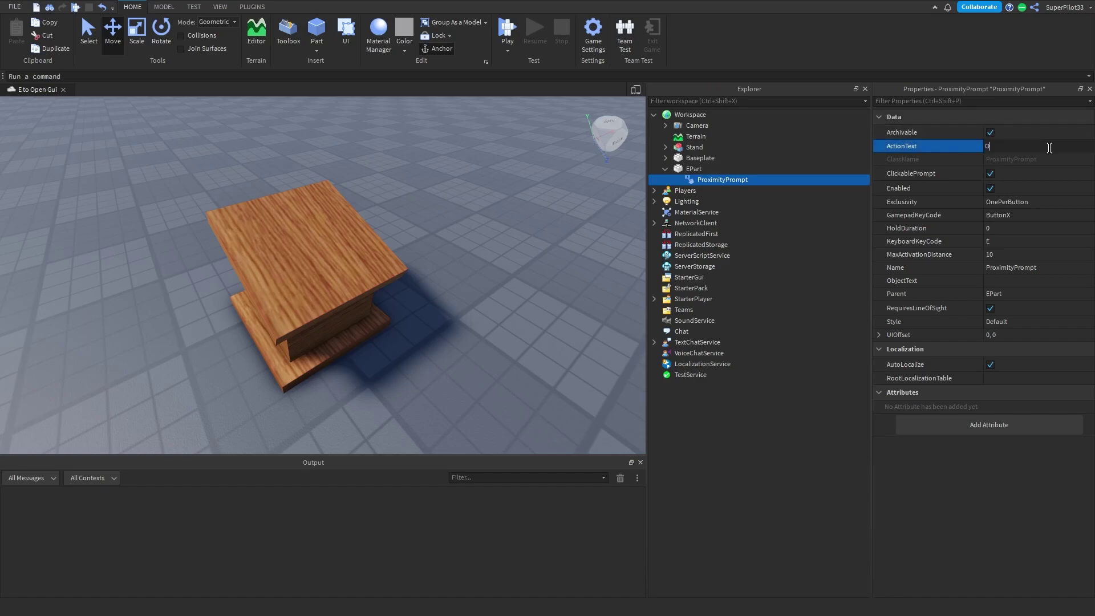
pyautogui.write('Open Shop!')
pyautogui.press('Return')
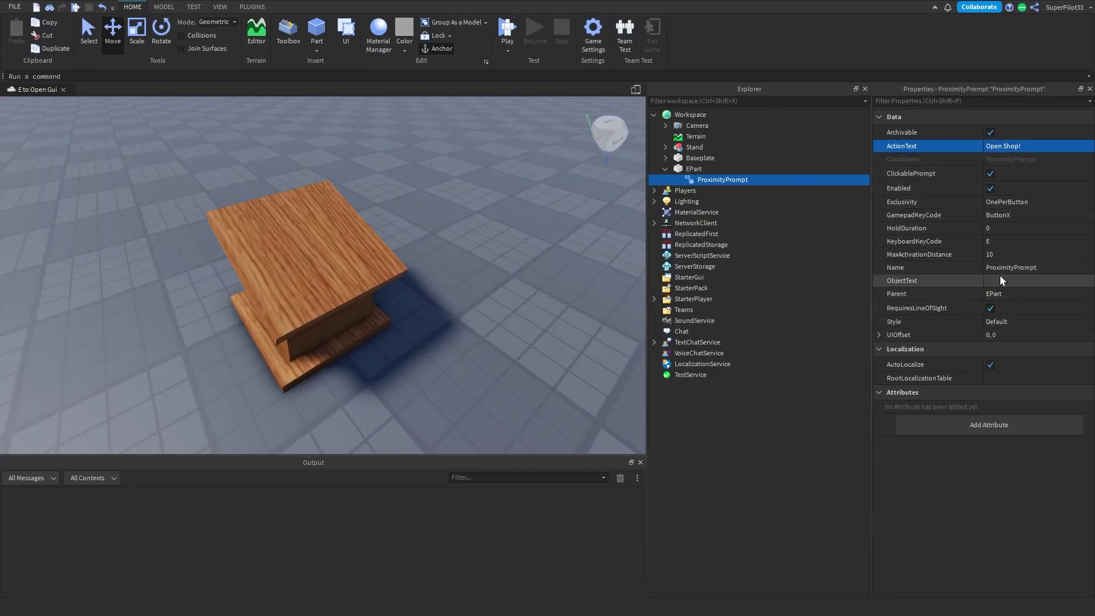
# Examine the keys available for the ProximityPrompt's KeyboardKeyCode
pyautogui.click(1000, 243)
pyautogui.click(1045, 236)
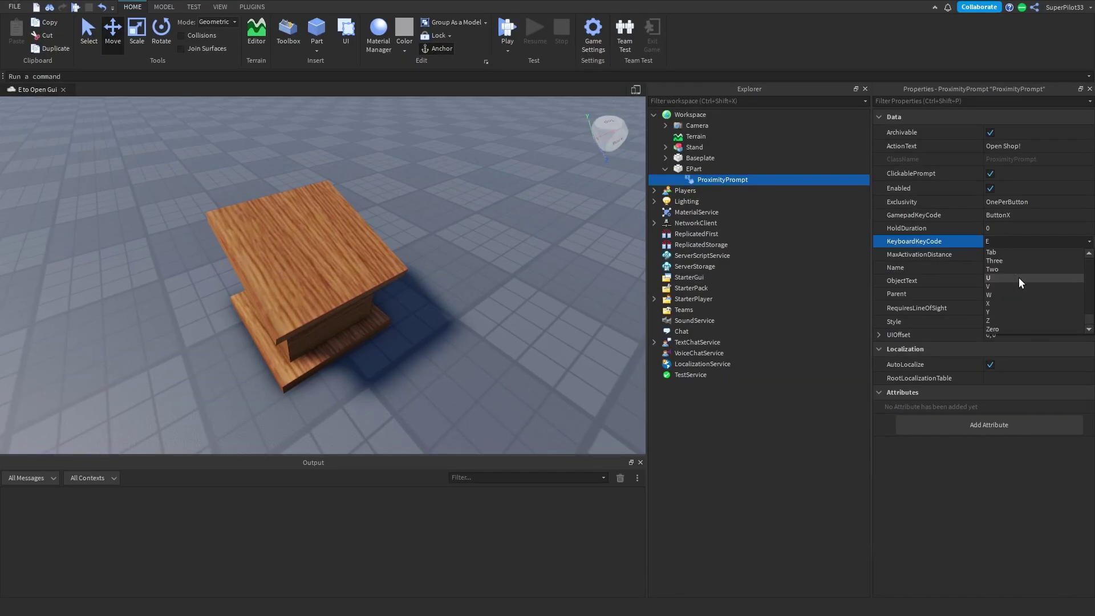
pyautogui.press('Escape')
pyautogui.click(736, 182)
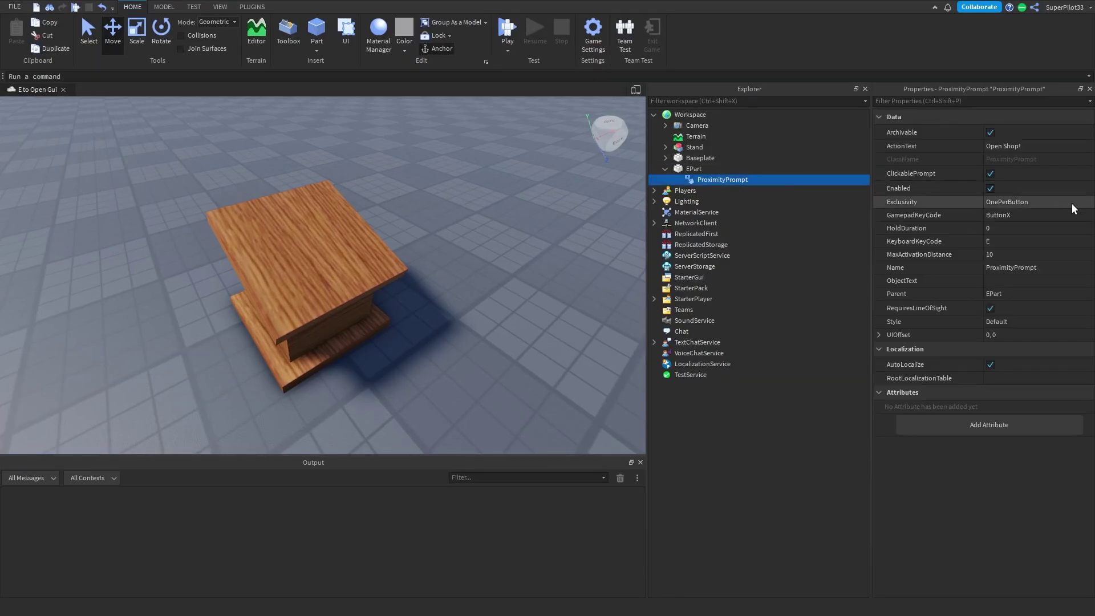
pyautogui.click(1014, 241)
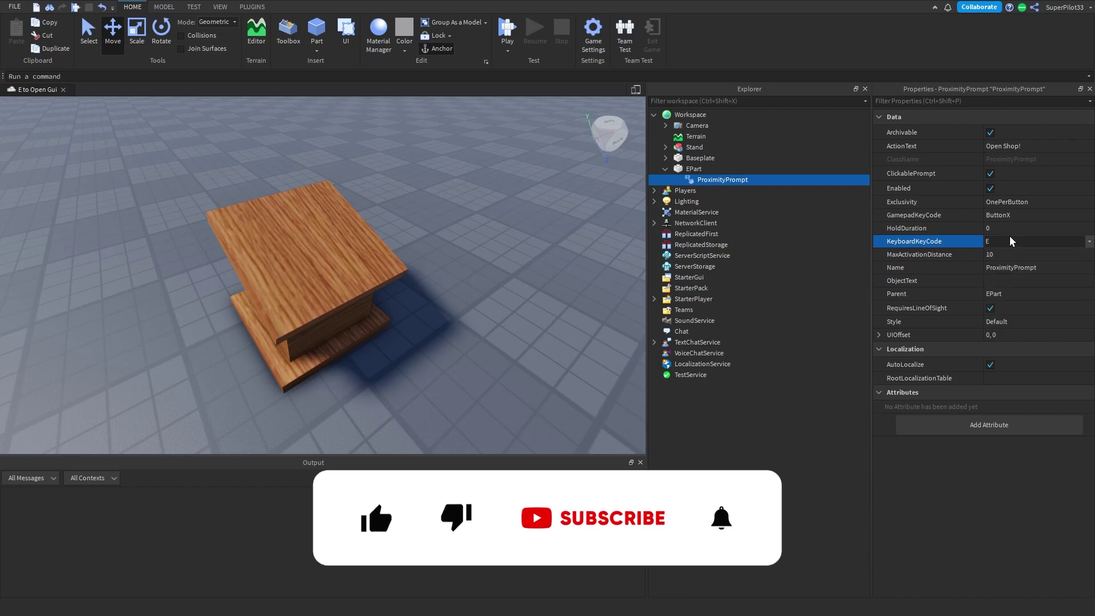
# Set the ProximityPrompt's HoldDuration to 1
pyautogui.click(1010, 234)
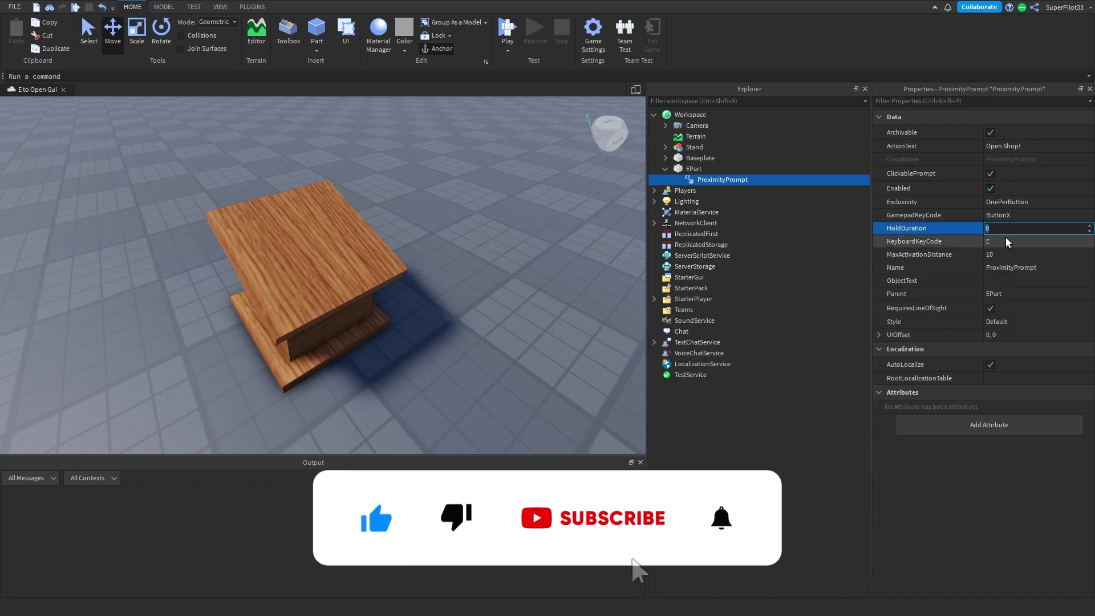
pyautogui.write('1')
pyautogui.press('Return')
pyautogui.press('Escape')
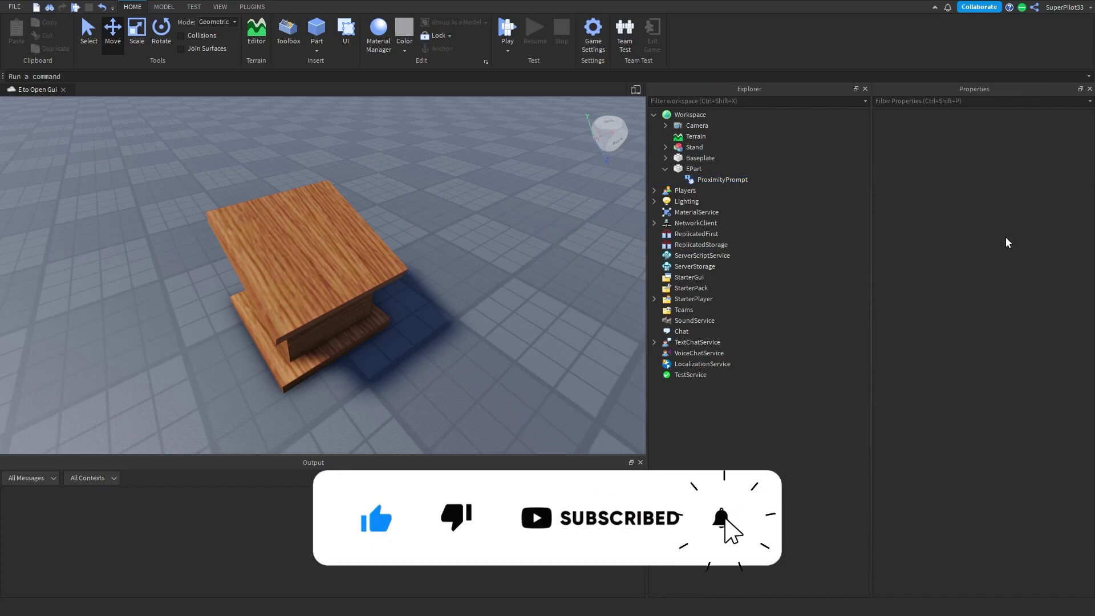
pyautogui.click(700, 179)
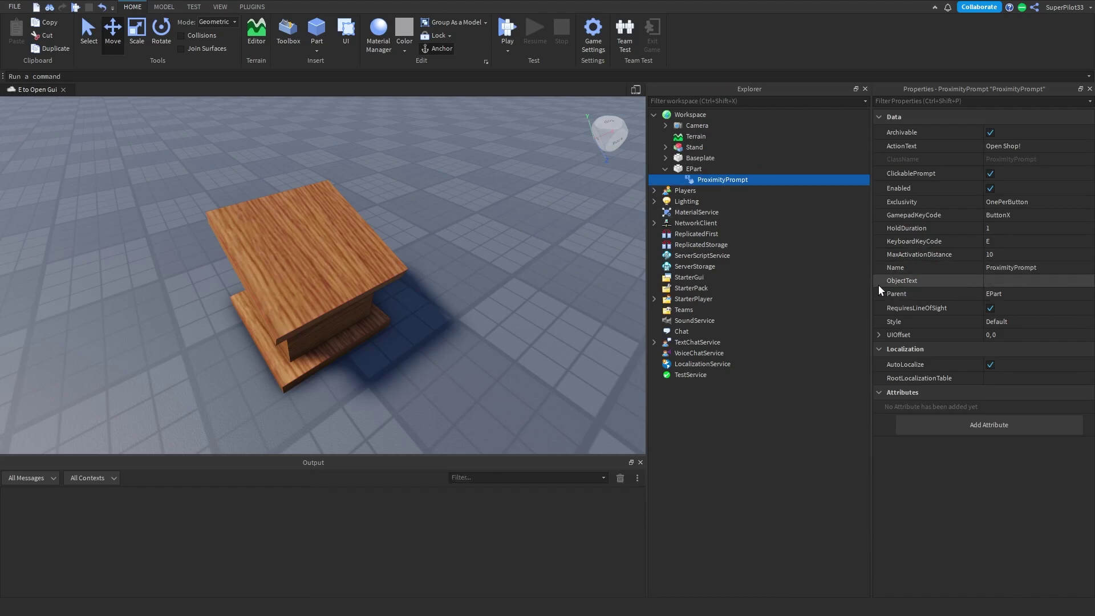
pyautogui.press('Escape')
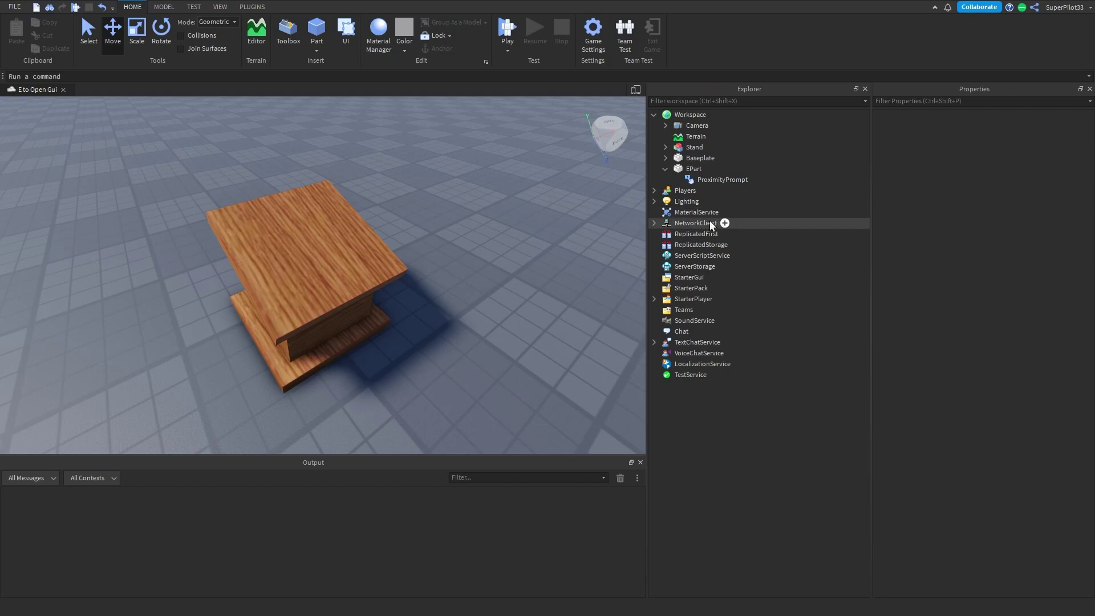
# Add a ScreenGui named EPartGui to StarterGui and insert a Frame inside it
pyautogui.click(693, 277)
pyautogui.click(713, 277)
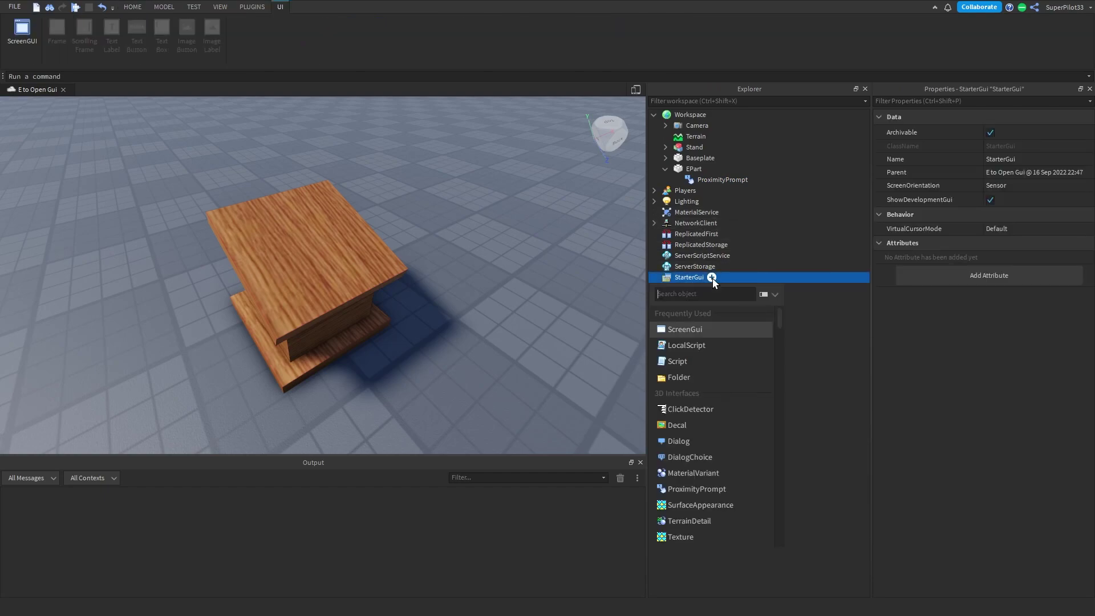
pyautogui.click(700, 327)
pyautogui.doubleClick(806, 289)
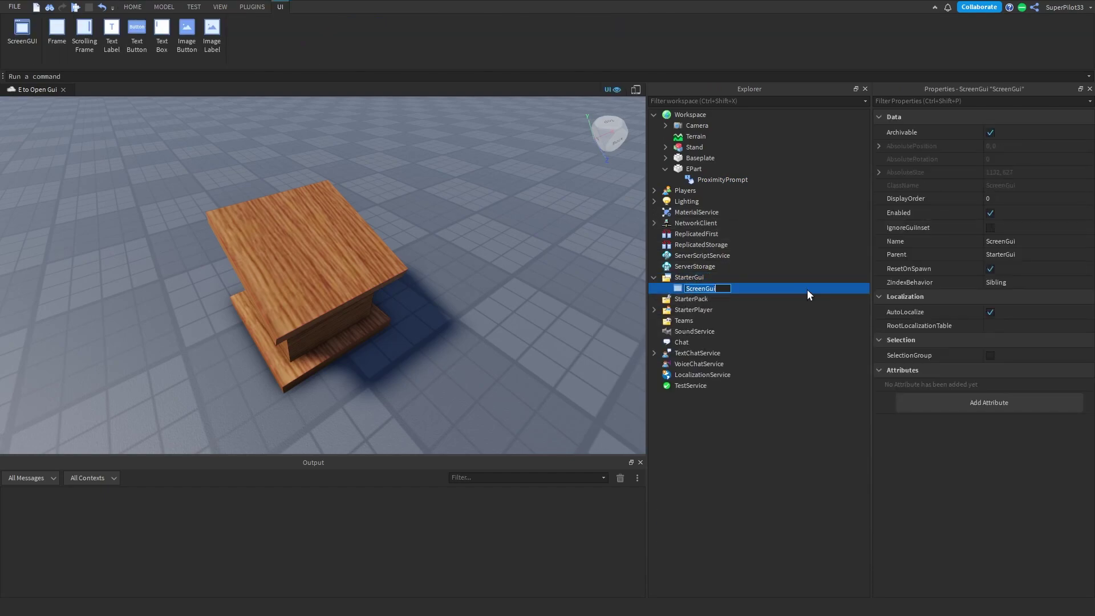
pyautogui.write('EPartGui')
pyautogui.press('Return')
pyautogui.click(723, 288)
pyautogui.click(715, 337)
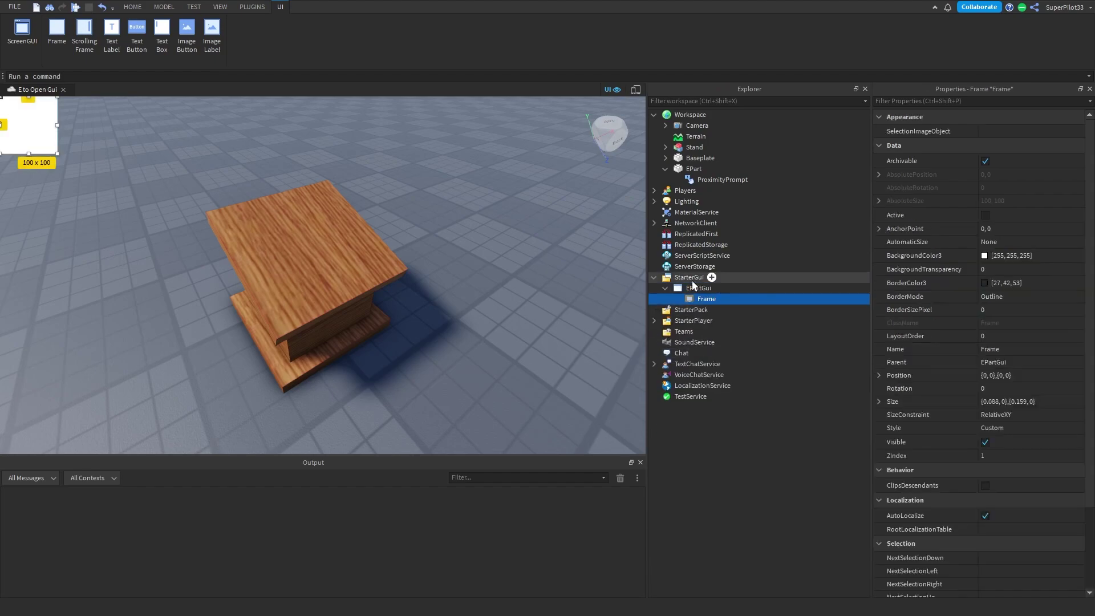
# Move the frame to about 330, 181 and convert its position and size to scale with AutoScale Plus unit conversion
pyautogui.click(252, 7)
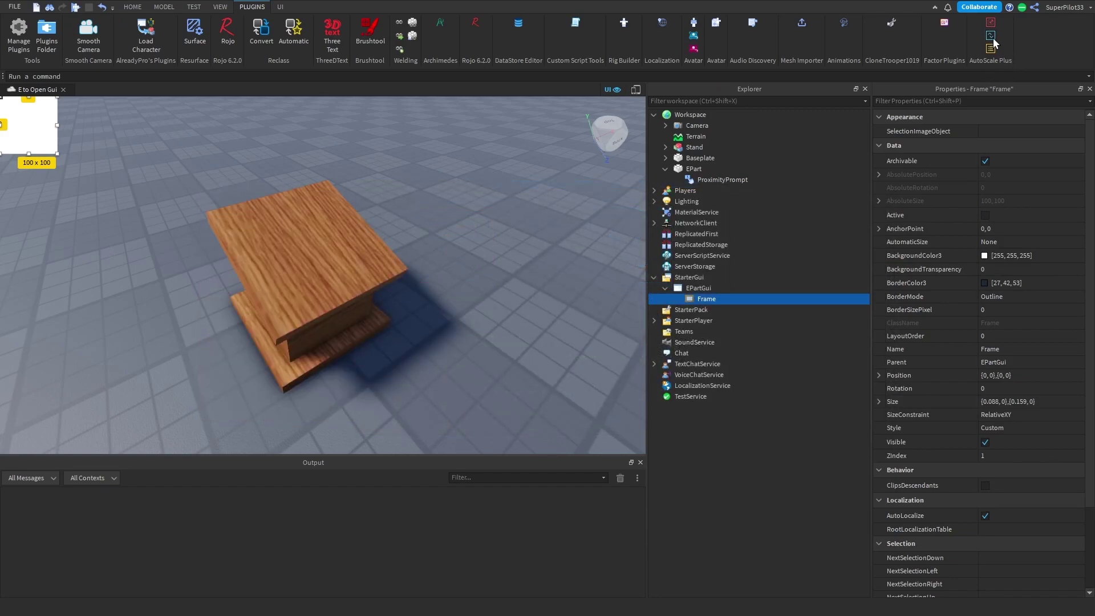
pyautogui.click(992, 36)
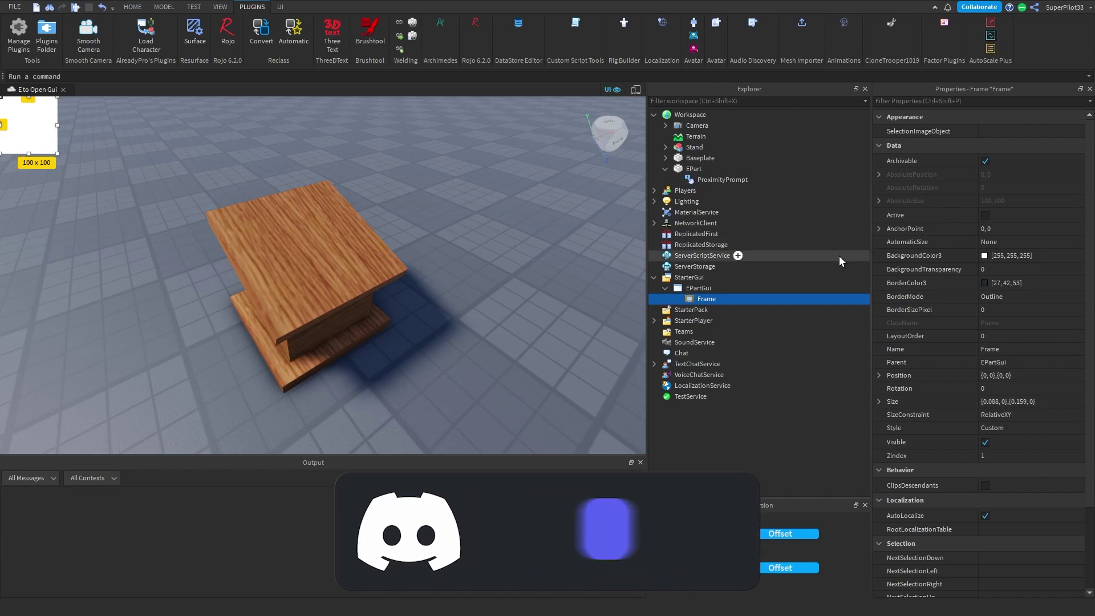
pyautogui.moveTo(50, 147); pyautogui.dragTo(239, 250)
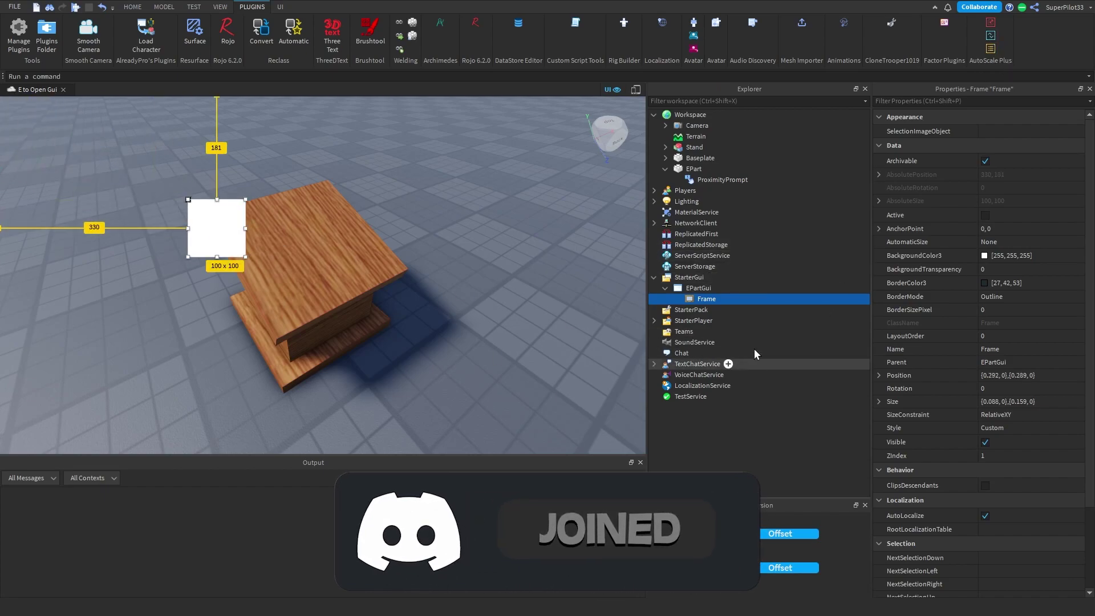
pyautogui.click(695, 534)
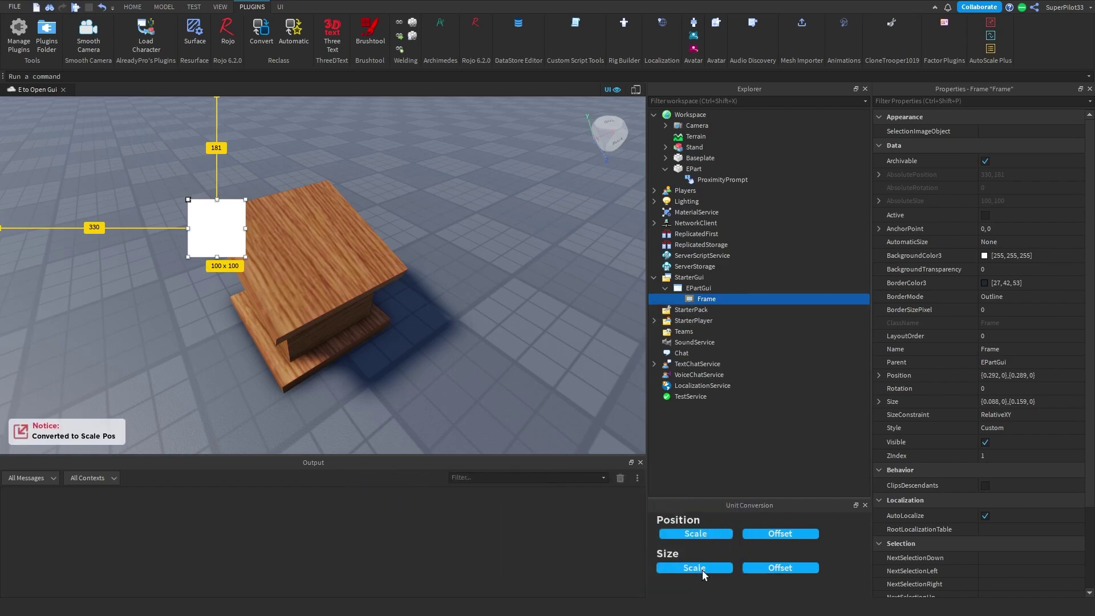
pyautogui.click(698, 568)
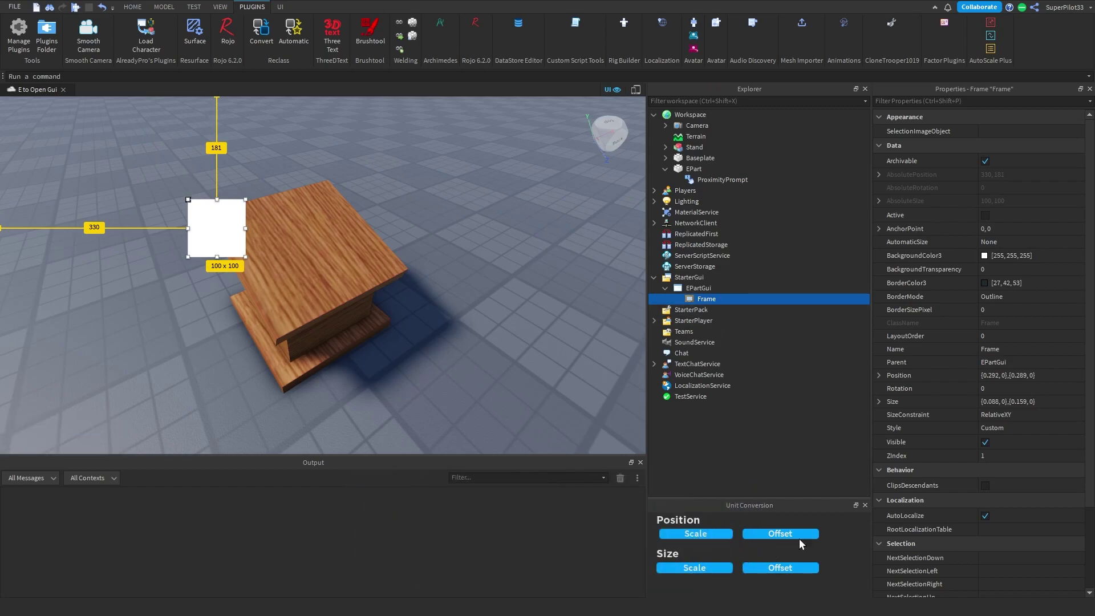
pyautogui.click(865, 505)
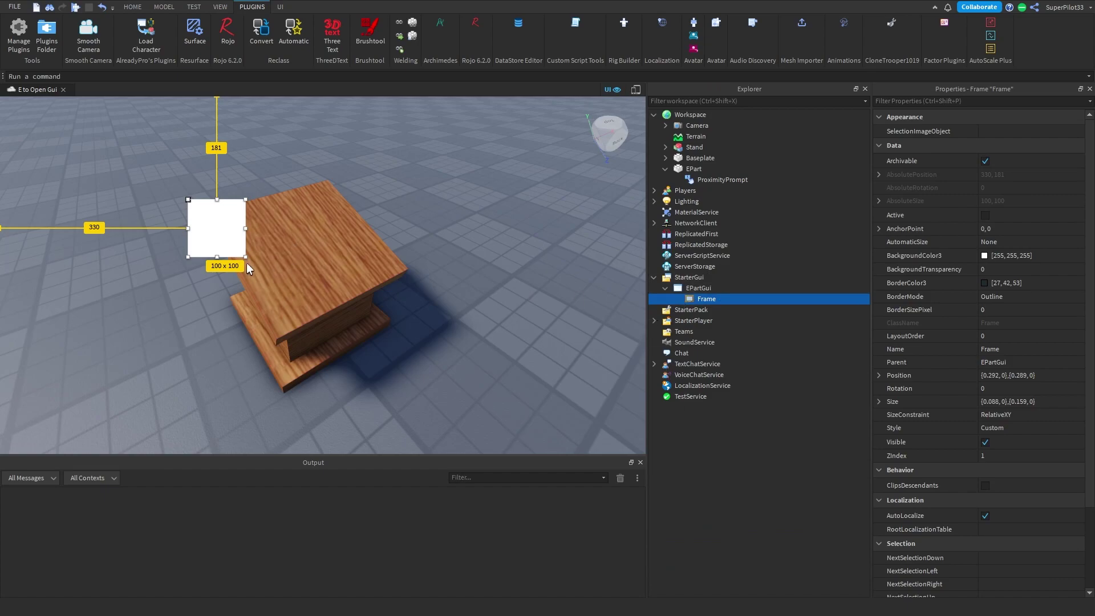
# Stretch the frame to about 497 × 170 and test its scaling by moving and resizing it in the iPhone 4S device emulation
pyautogui.moveTo(246, 258); pyautogui.dragTo(487, 304)
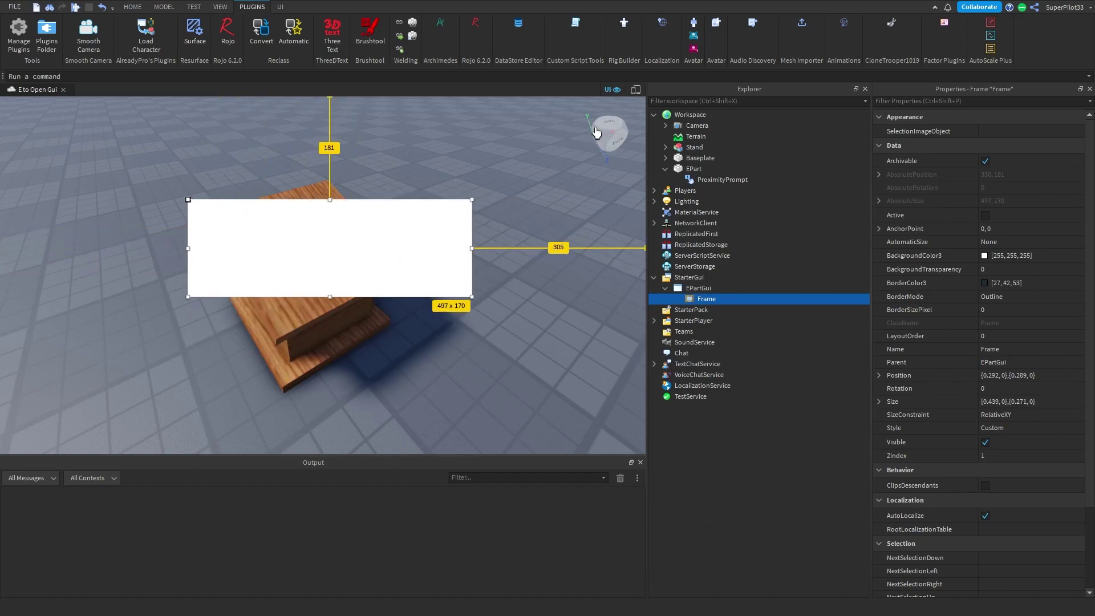
pyautogui.click(630, 94)
pyautogui.click(298, 104)
pyautogui.click(301, 137)
pyautogui.moveTo(337, 260)
pyautogui.mouseDown()
pyautogui.moveTo(269, 260)
pyautogui.moveTo(329, 273)
pyautogui.mouseUp()
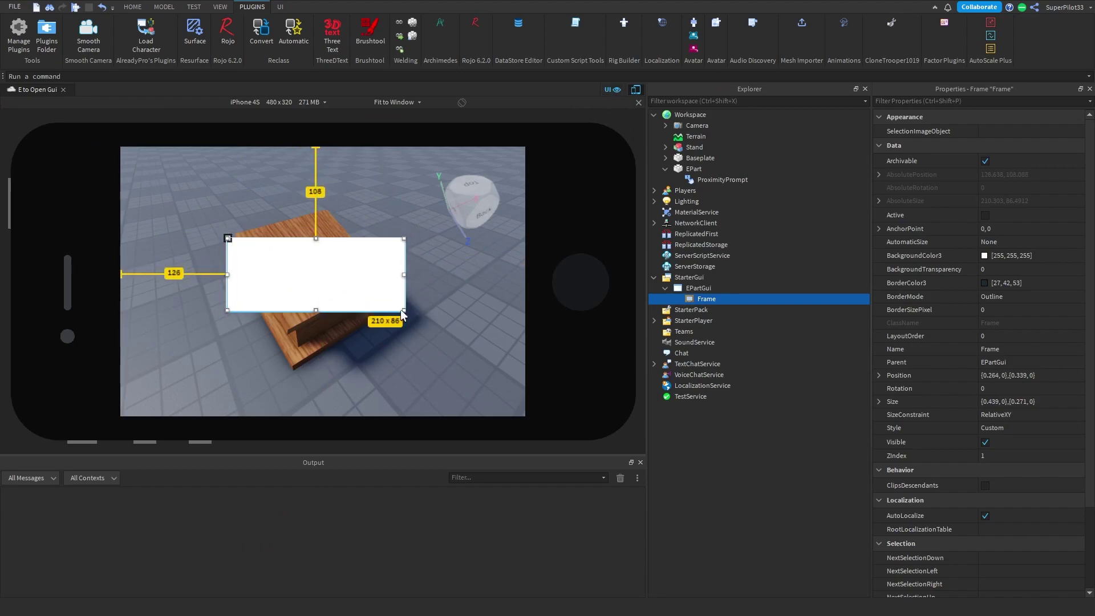
pyautogui.moveTo(402, 310); pyautogui.dragTo(494, 403)
pyautogui.moveTo(228, 238); pyautogui.dragTo(95, 138)
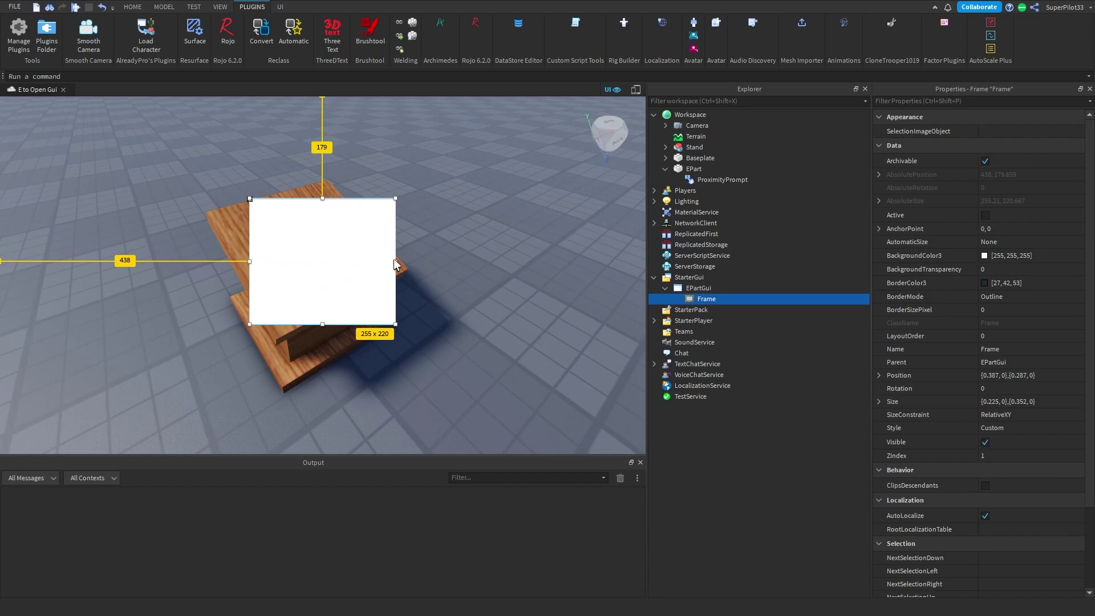
# Resize the frame to about 476 × 305 and center it in the viewport at about 326, 160
pyautogui.moveTo(394, 262); pyautogui.dragTo(346, 248)
pyautogui.moveTo(338, 310); pyautogui.dragTo(318, 357)
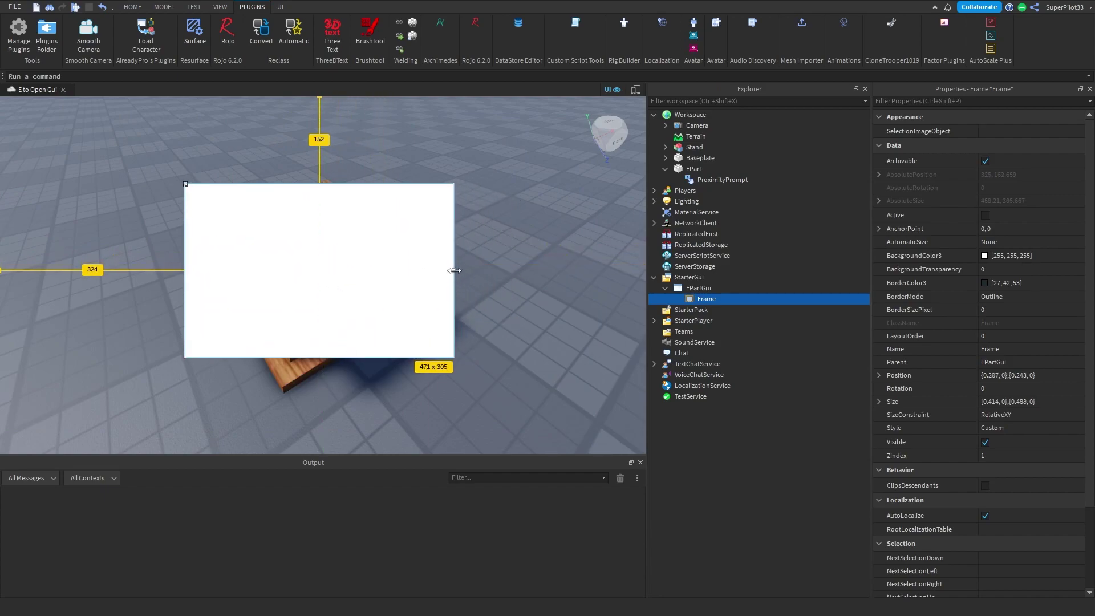
pyautogui.moveTo(454, 270); pyautogui.dragTo(457, 270)
pyautogui.moveTo(345, 292)
pyautogui.mouseDown()
pyautogui.moveTo(335, 291)
pyautogui.moveTo(345, 298)
pyautogui.mouseUp()
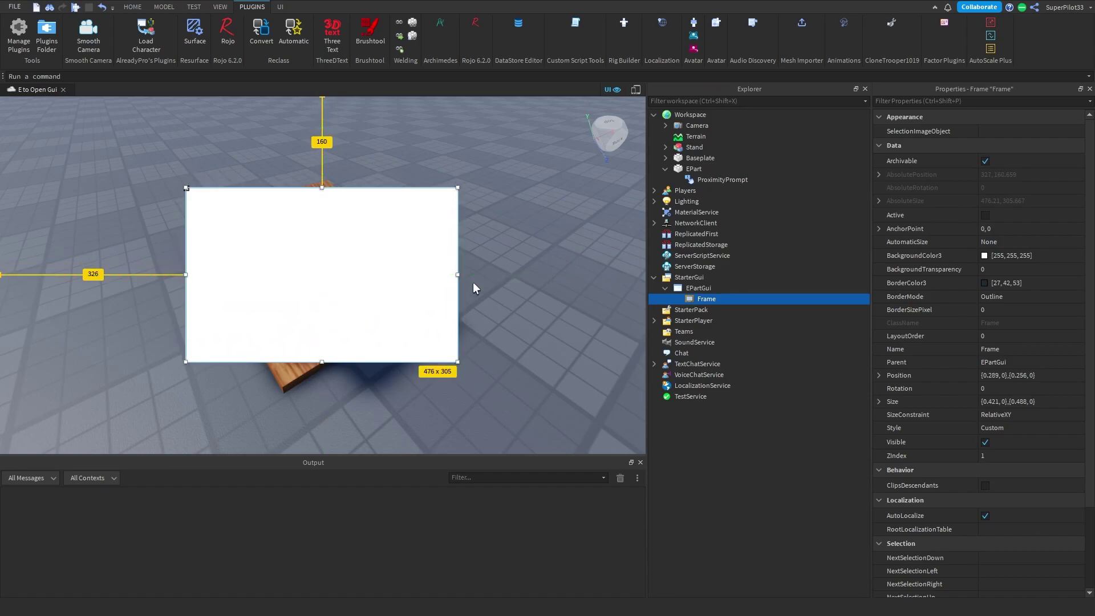
# Insert a TextButton reading X into the Frame, about 41 × 50 in size, near the frame's upper-right corner
pyautogui.click(724, 299)
pyautogui.write('text')
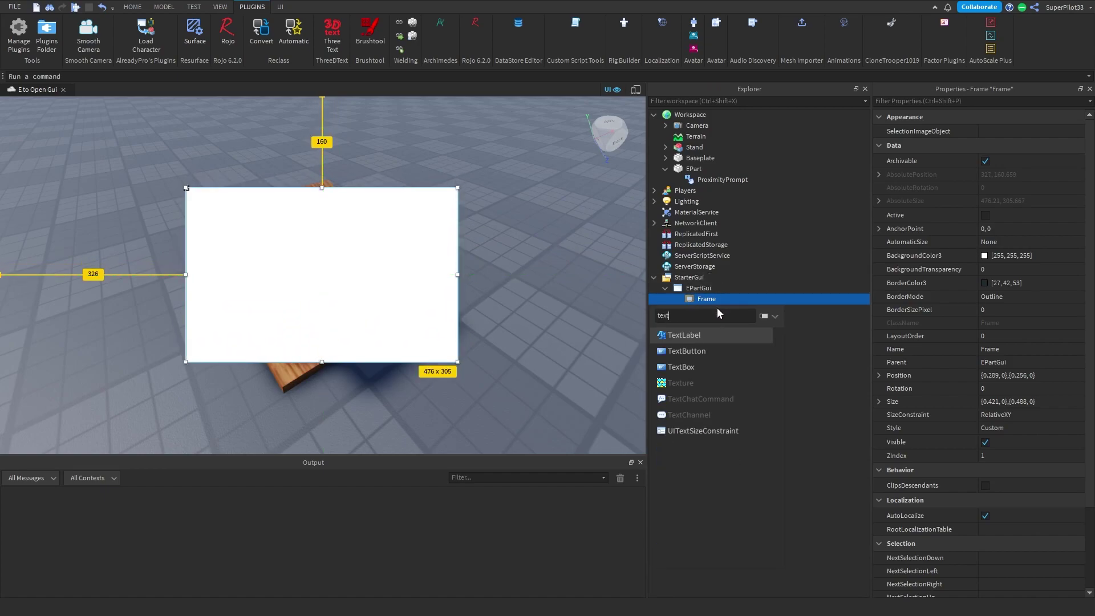
pyautogui.press('Return')
pyautogui.doubleClick(277, 200)
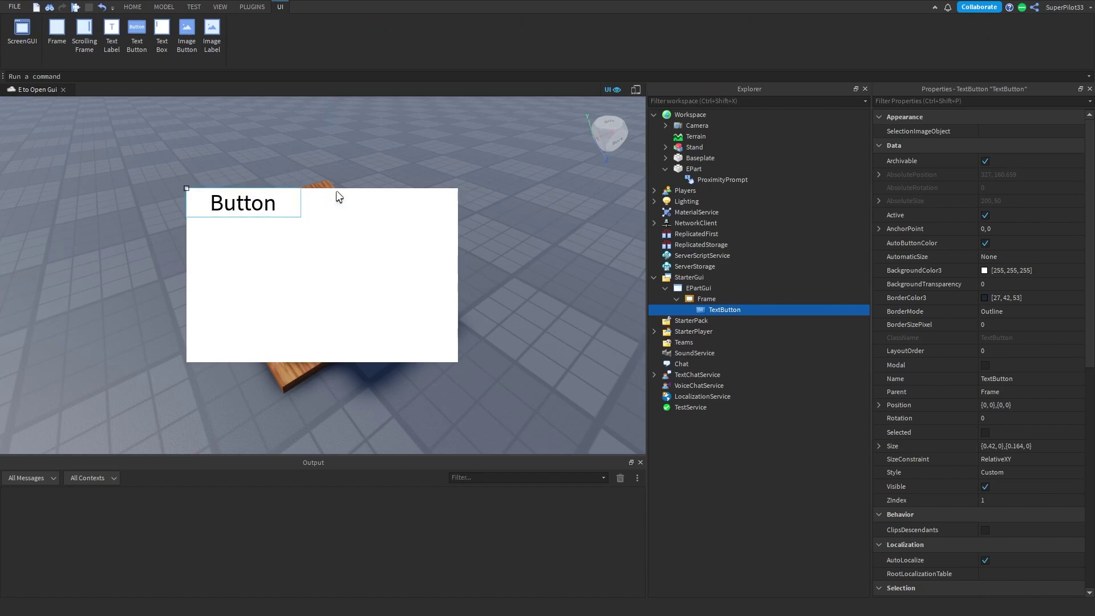
pyautogui.hotkey('ctrl', 'a')
pyautogui.write('X')
pyautogui.press('Return')
pyautogui.moveTo(301, 204)
pyautogui.mouseDown()
pyautogui.moveTo(210, 205)
pyautogui.moveTo(440, 219)
pyautogui.mouseUp()
pyautogui.hotkey('ctrl', 'z')
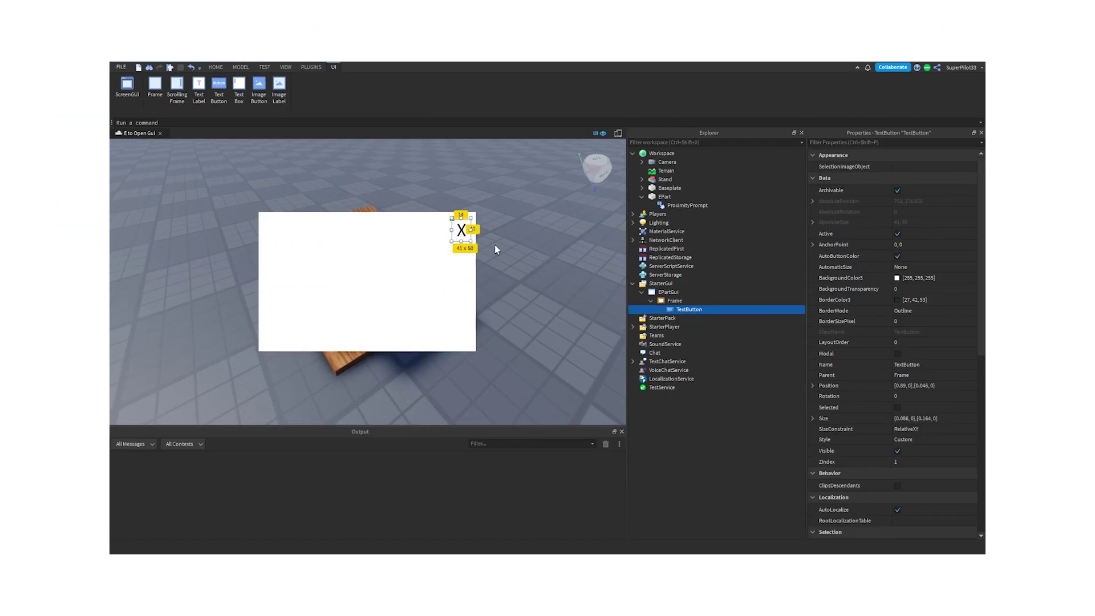
# Set the X button's FontFace to Gotham SSm with the Black weight
pyautogui.scroll(-8, 918, 410)
pyautogui.click(1022, 295)
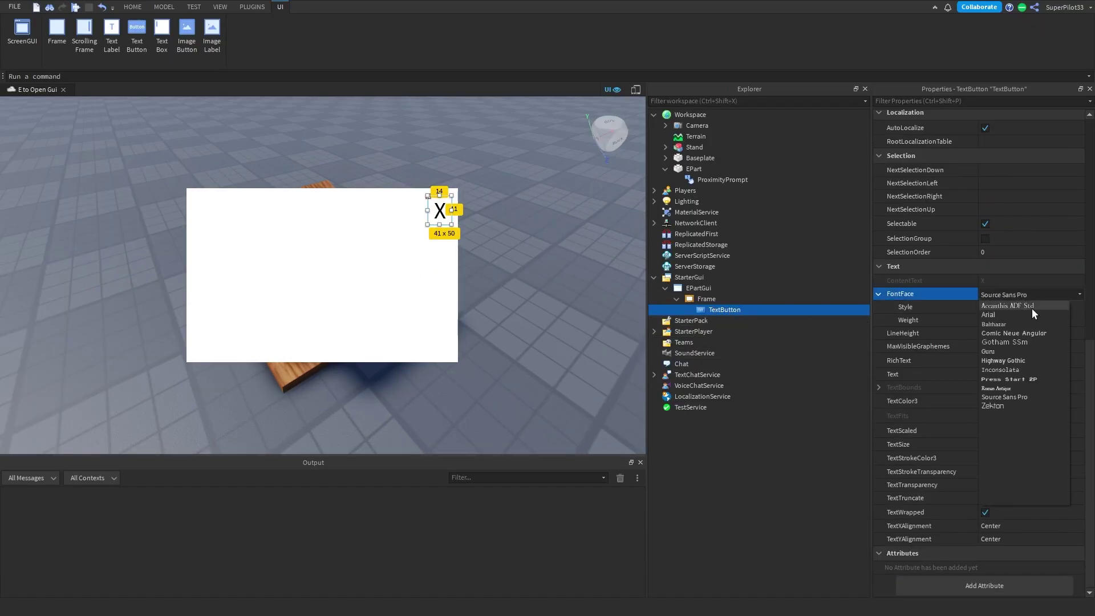
pyautogui.scroll(-5, 1036, 345)
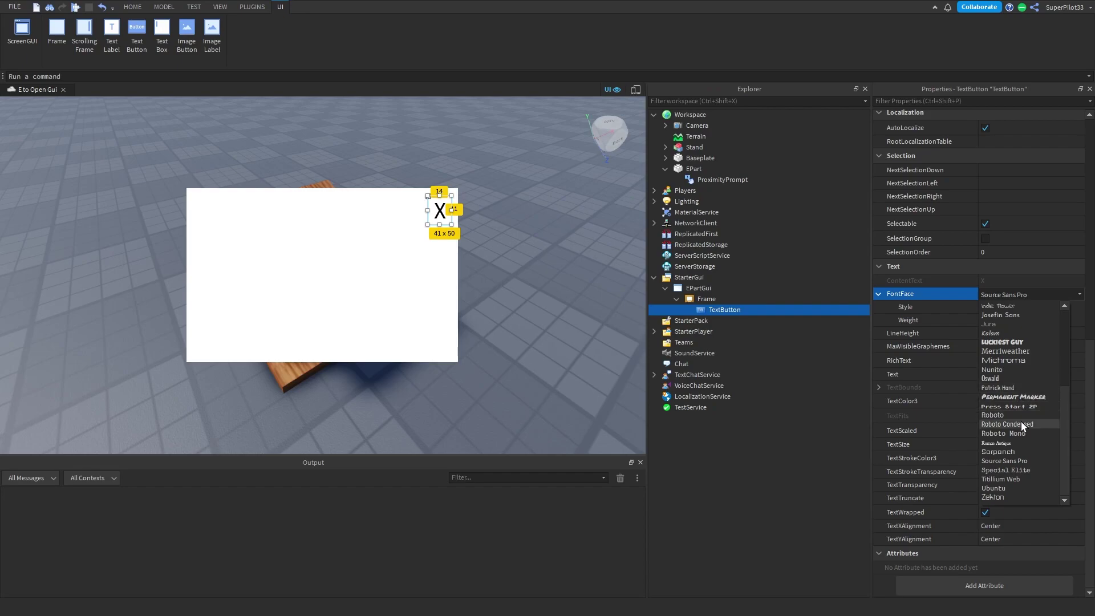
pyautogui.scroll(3, 1025, 370)
pyautogui.click(1025, 375)
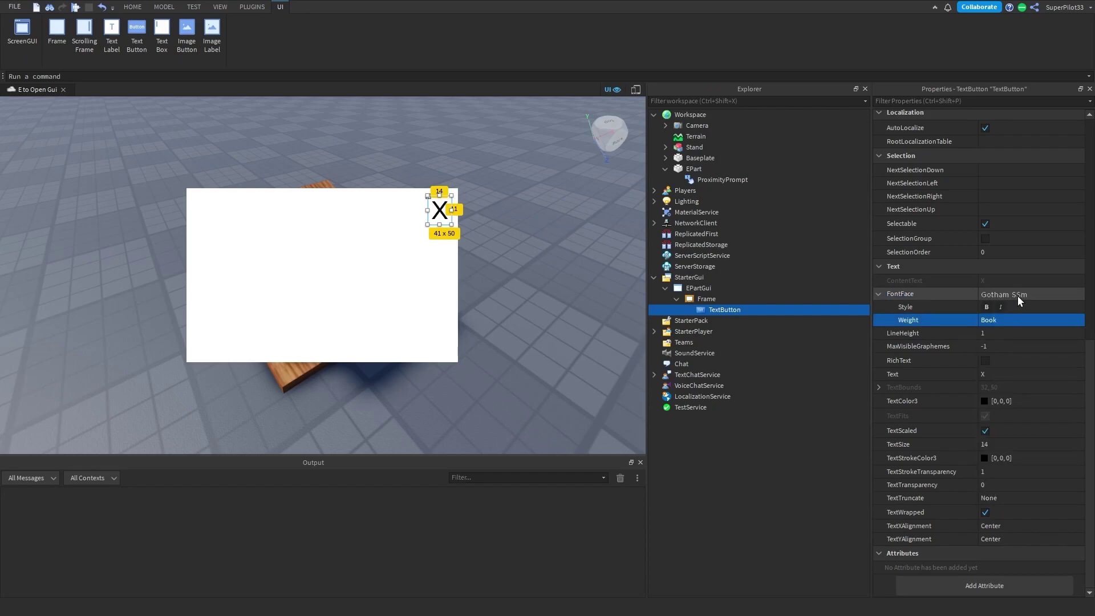
pyautogui.click(1012, 320)
pyautogui.click(998, 359)
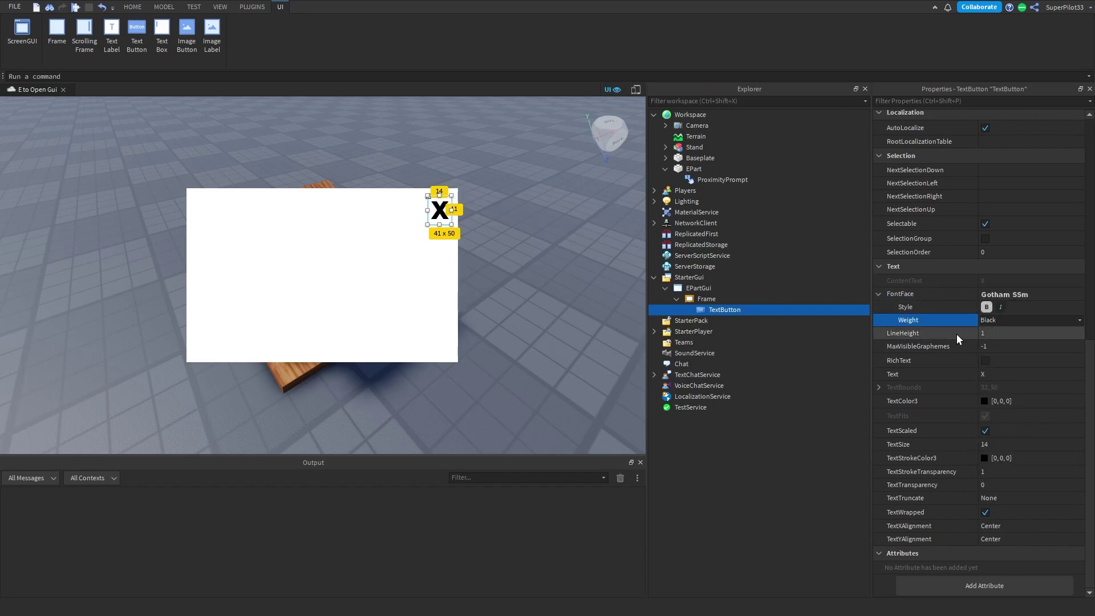
# Trim the X button to about 41 × 48 and set its TextColor3 to 170, 0, 0
pyautogui.moveTo(440, 224); pyautogui.dragTo(439, 222)
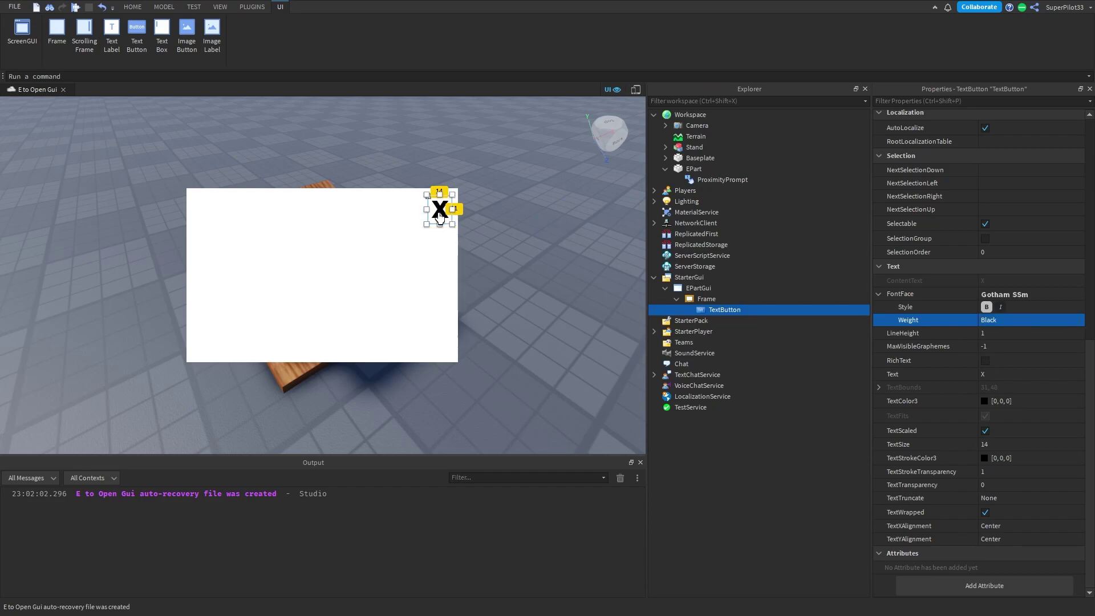
pyautogui.click(472, 214)
pyautogui.click(723, 311)
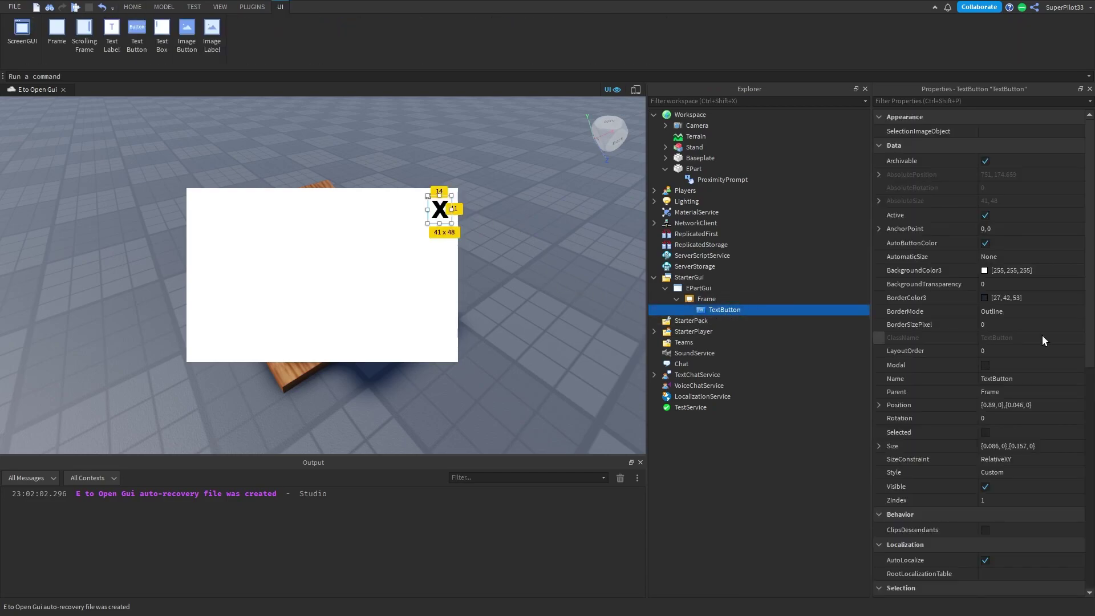
pyautogui.scroll(-10, 1009, 296)
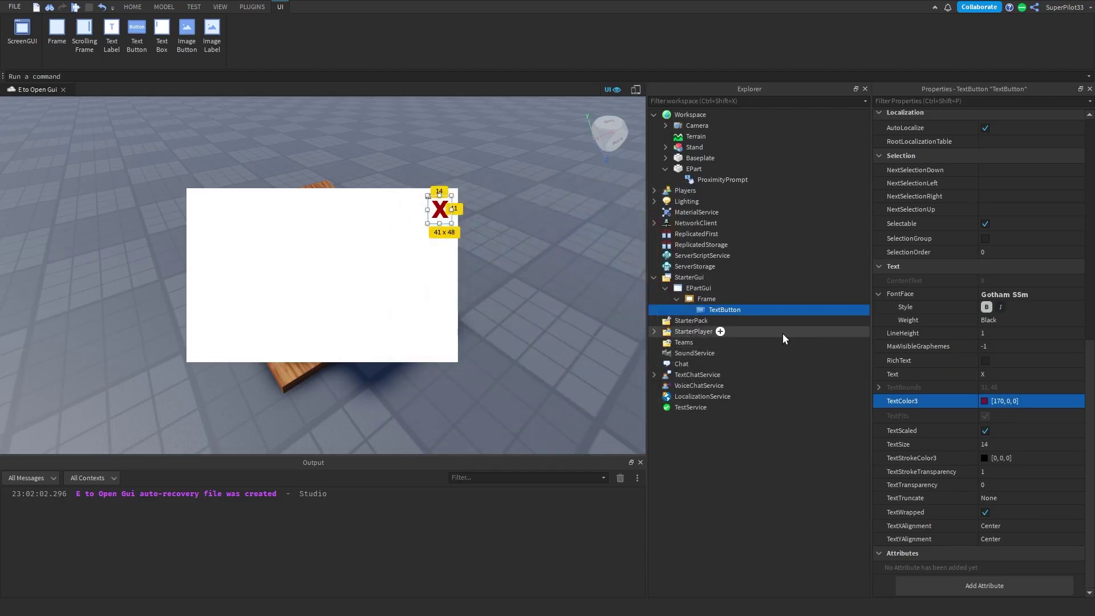
# Set the X button's BackgroundTransparency to 1 and nudge it closer to the frame's upper-right corner
pyautogui.scroll(6, 932, 341)
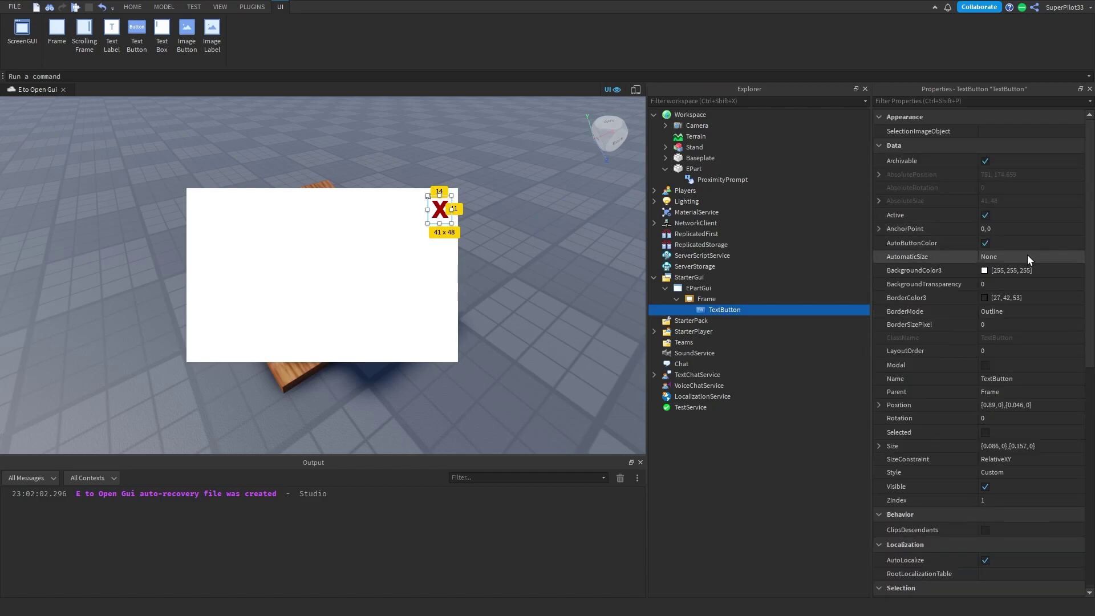
pyautogui.click(1012, 284)
pyautogui.write('1')
pyautogui.press('Return')
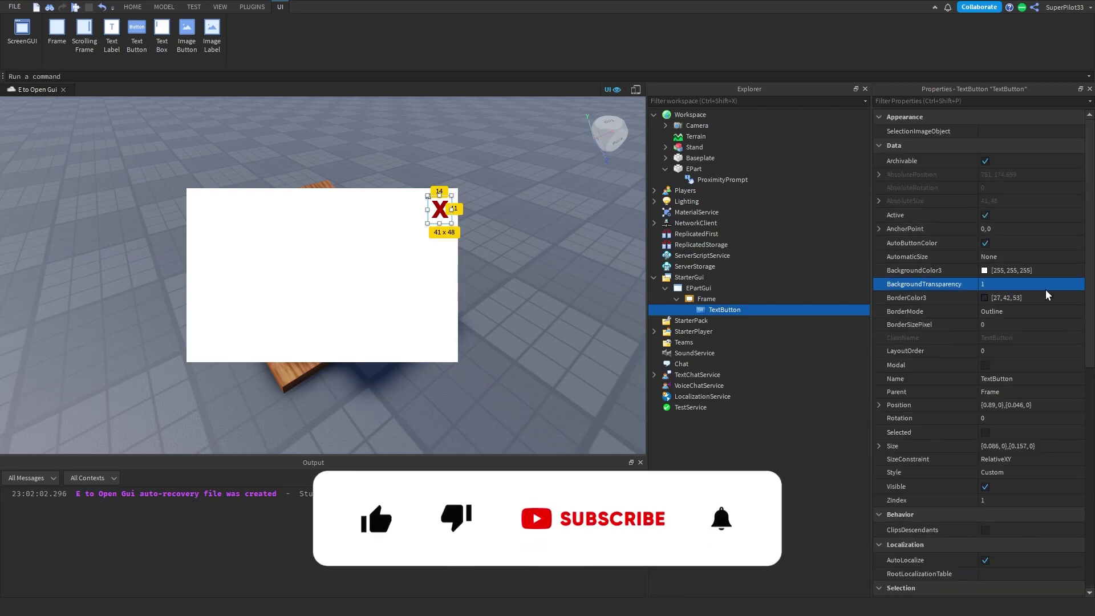
pyautogui.moveTo(437, 212); pyautogui.dragTo(439, 209)
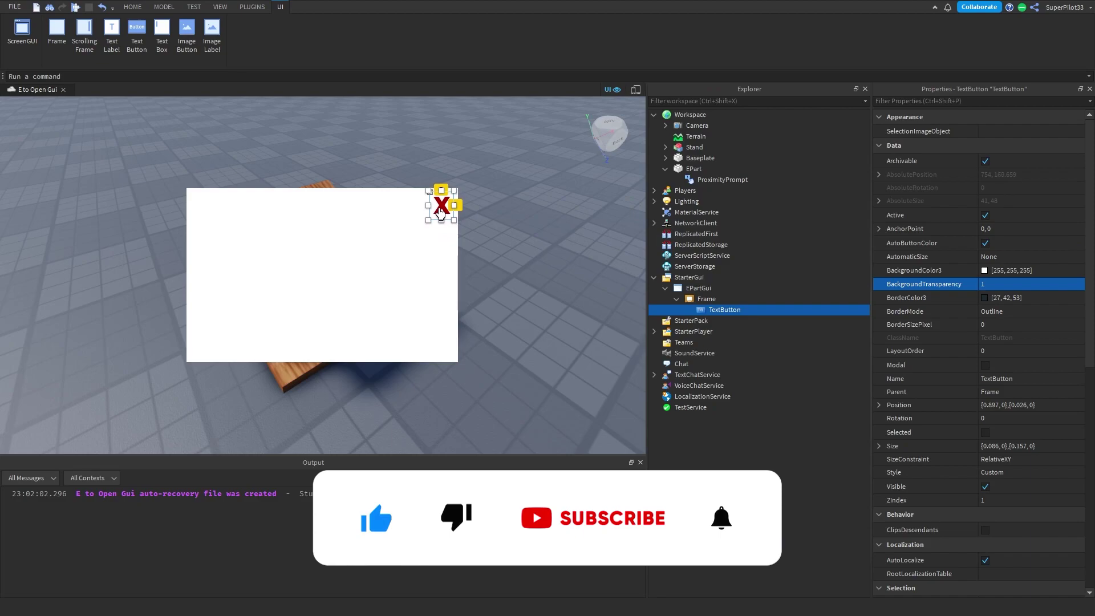
pyautogui.click(465, 216)
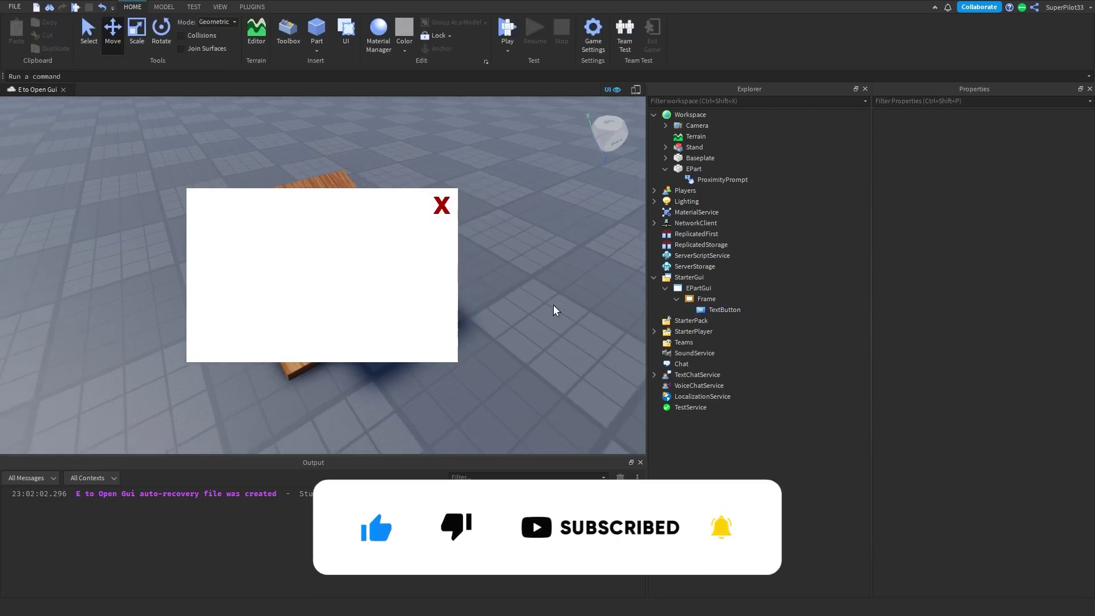
# Turn off the Visible property of the Frame in EPartGui
pyautogui.moveTo(316, 290); pyautogui.dragTo(313, 289)
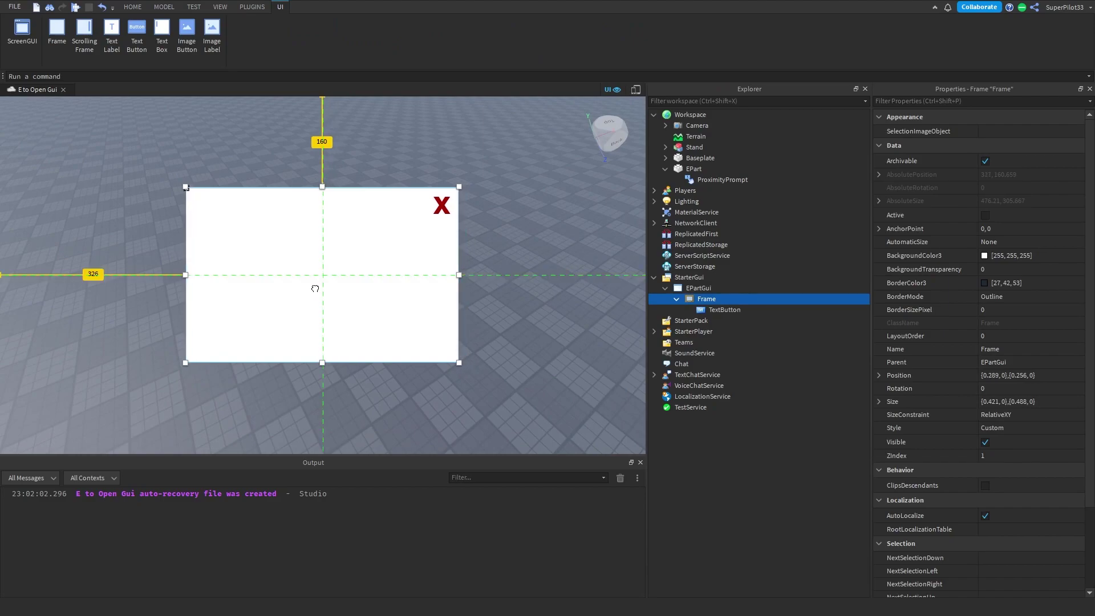
pyautogui.click(484, 332)
pyautogui.click(702, 299)
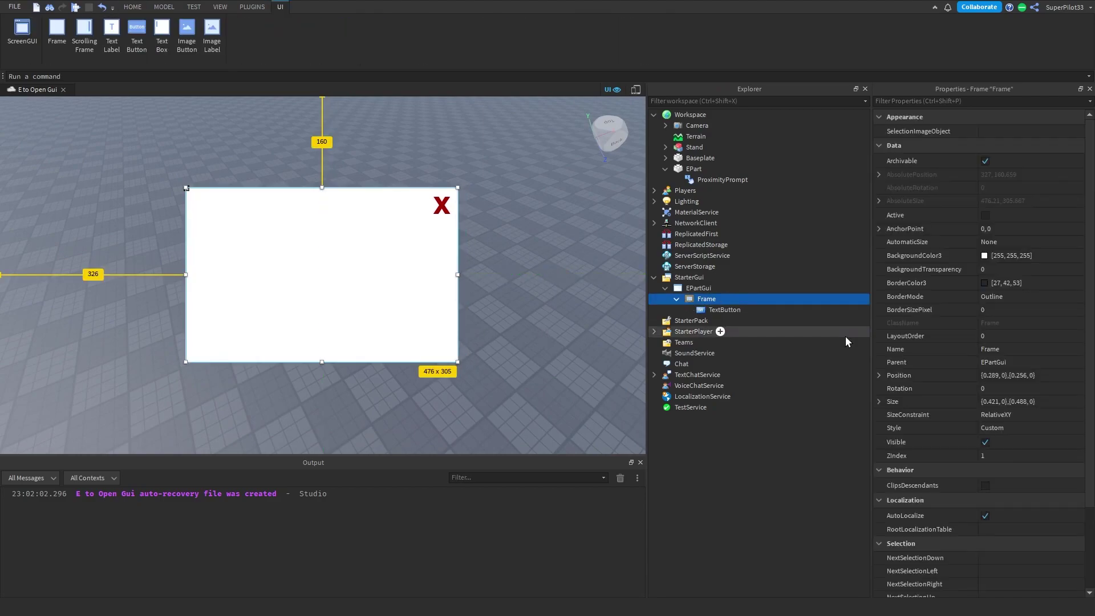
pyautogui.click(965, 442)
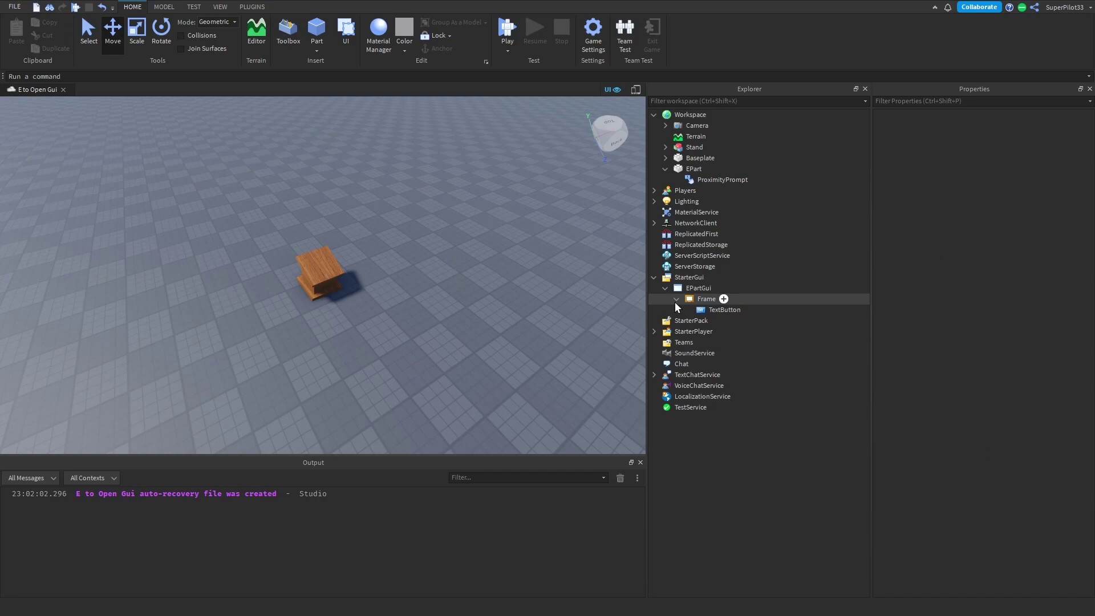
# Rename the TextButton inside the Frame as CloseButton
pyautogui.click(726, 310)
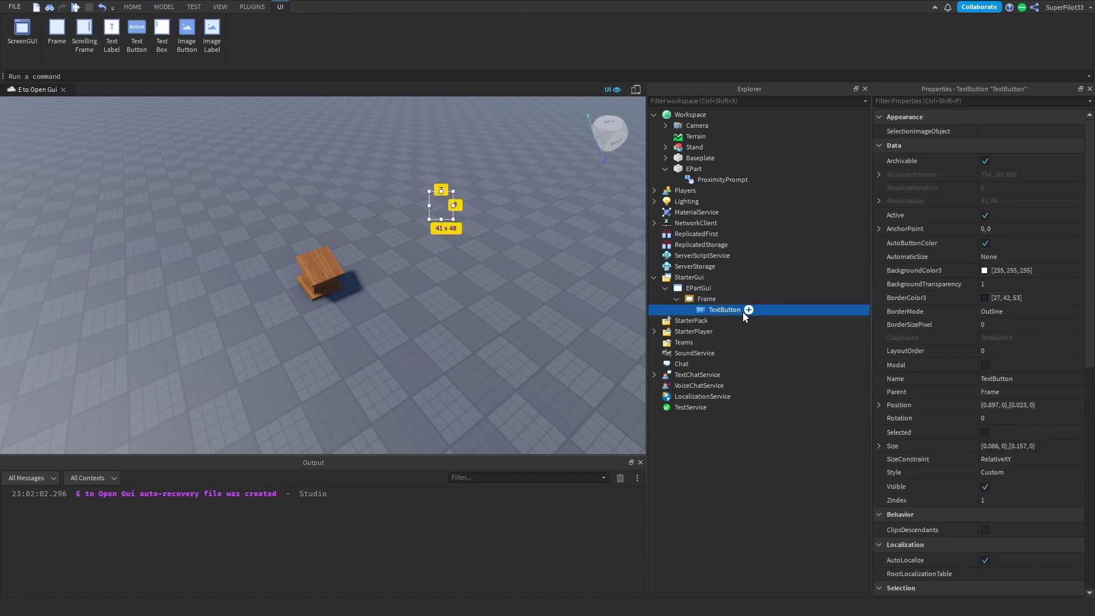
pyautogui.doubleClick(743, 312)
pyautogui.write('CloseB')
pyautogui.write('utton')
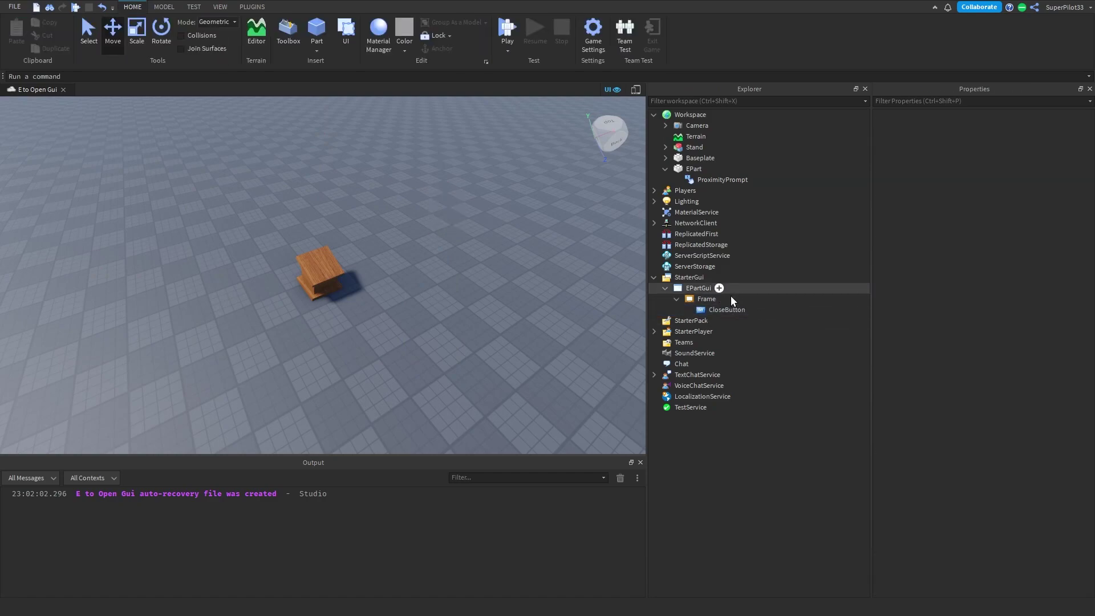
# Insert a LocalScript into the Frame and clear its default code
pyautogui.click(727, 301)
pyautogui.write('lo')
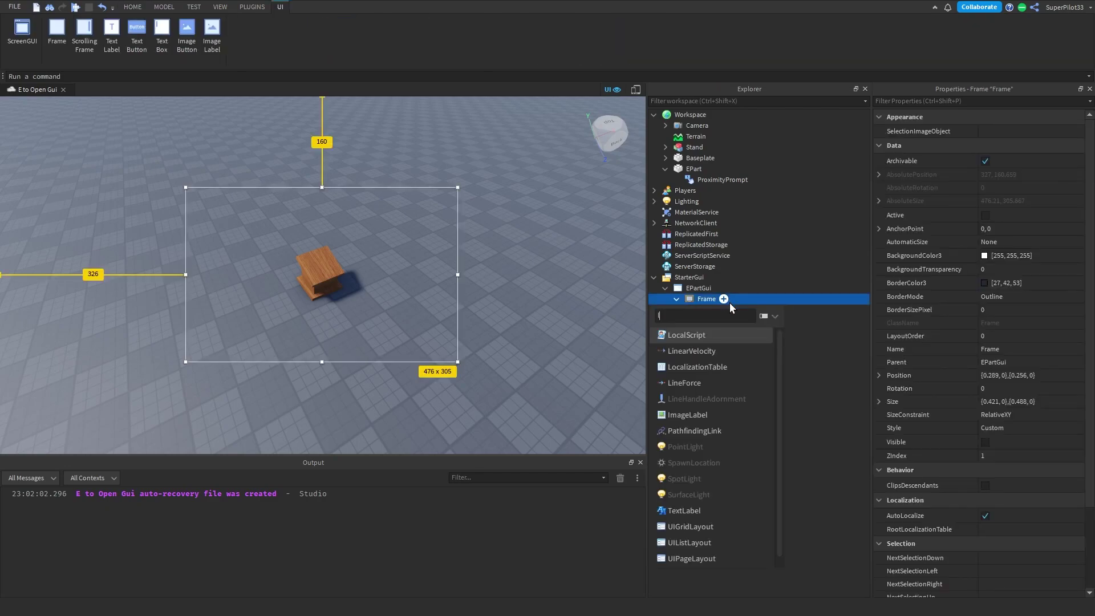
pyautogui.press('Return')
pyautogui.hotkey('ctrl', 'a')
pyautogui.keyDown('ctrl'); pyautogui.scroll(1, 409, 270); pyautogui.keyUp('ctrl')
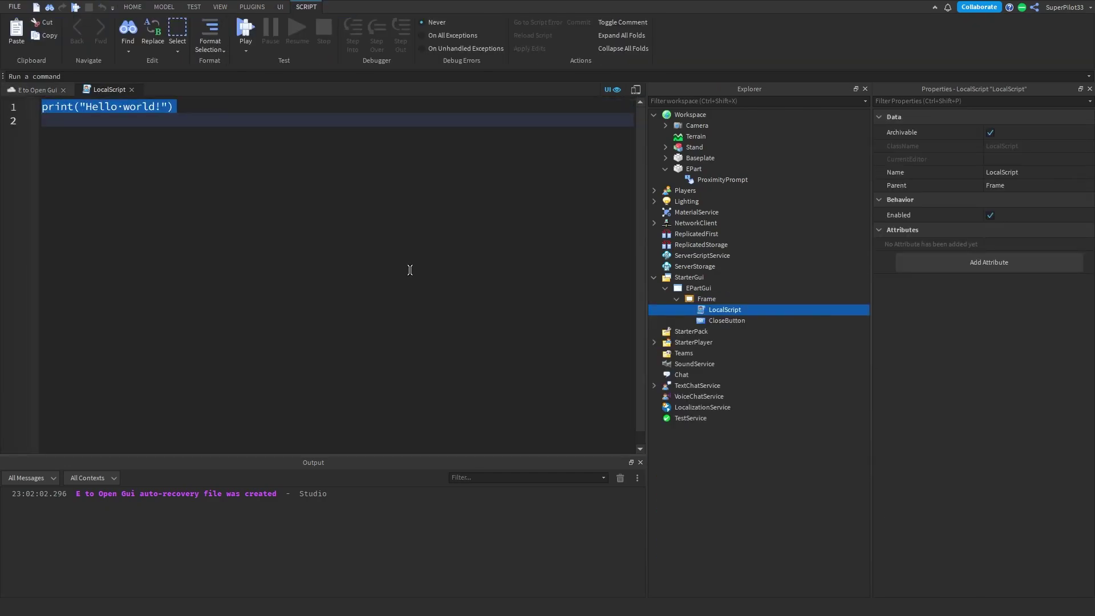
pyautogui.press('BackSpace')
# Declare the close button in the script with local closebutton = script.Parent.CloseButton
pyautogui.write('local close')
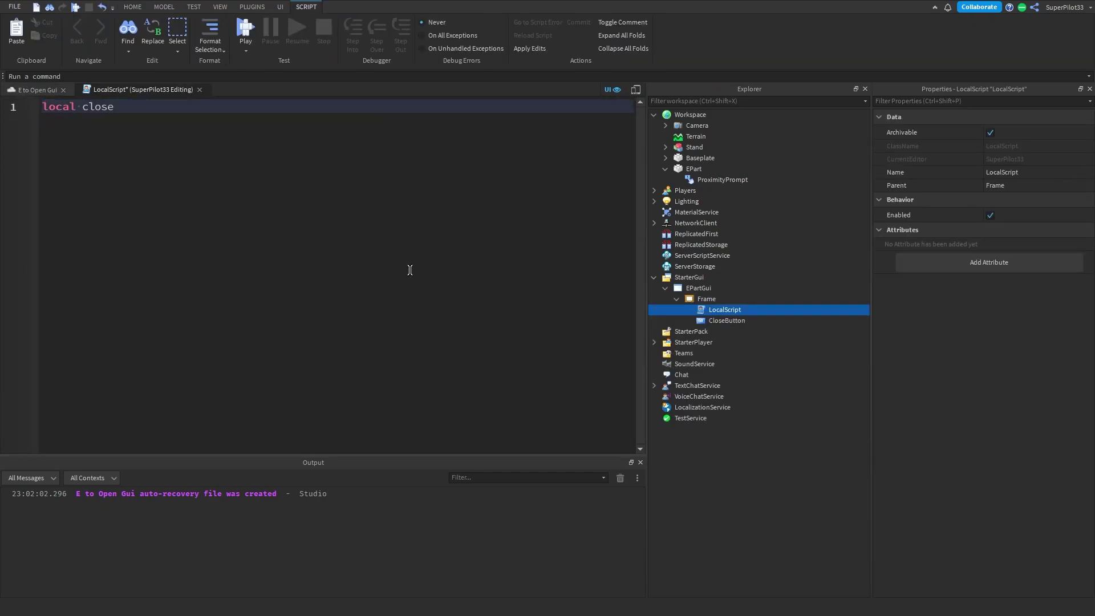
pyautogui.write('B')
pyautogui.press('BackSpace')
pyautogui.write('button = script.Parent.CloseButton')
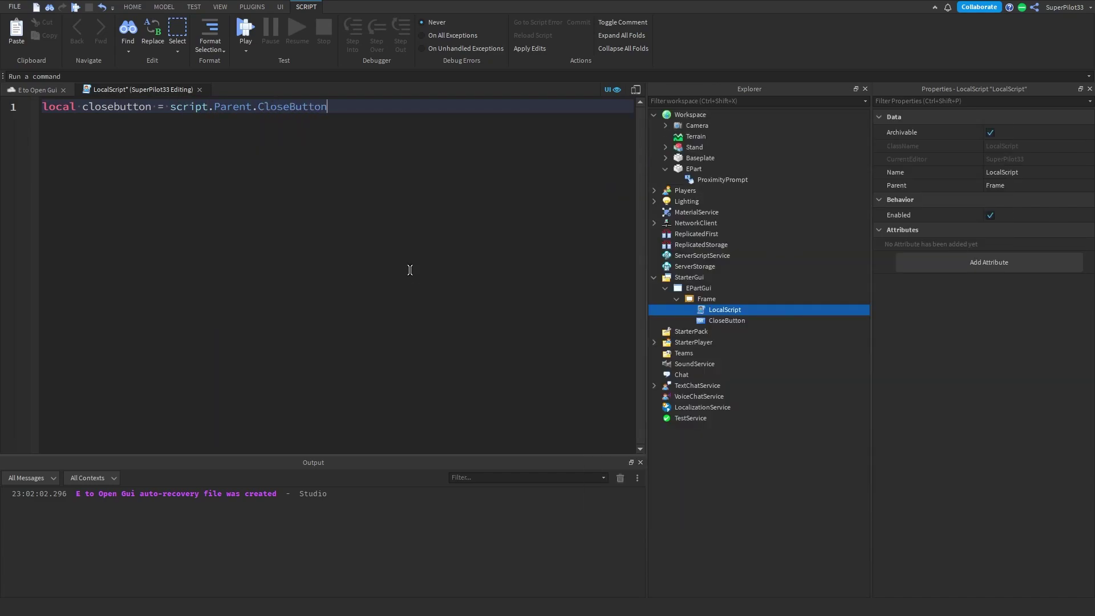
# Connect a function to the button's click event with closebutton.MouseButton1Click:Connect(function(), closed by end)
pyautogui.press('Return')
pyautogui.write('closebutton.MouseButton1Click')
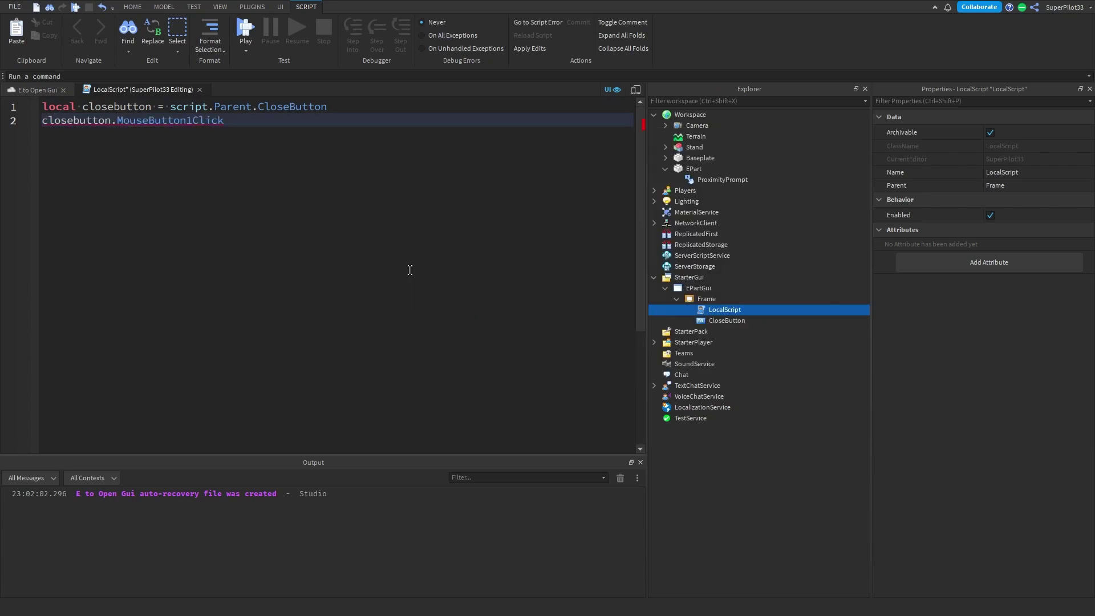
pyautogui.write(':Connect(function)')
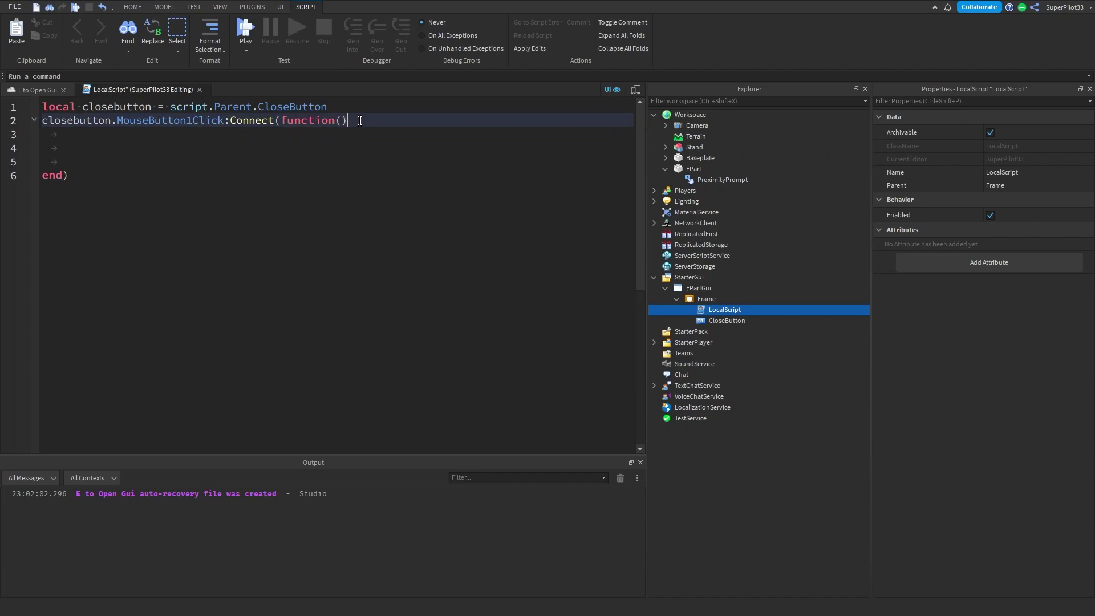
pyautogui.press('Return')
pyautogui.hotkey('ctrl', 'z')
pyautogui.moveTo(89, 177); pyautogui.dragTo(41, 177)
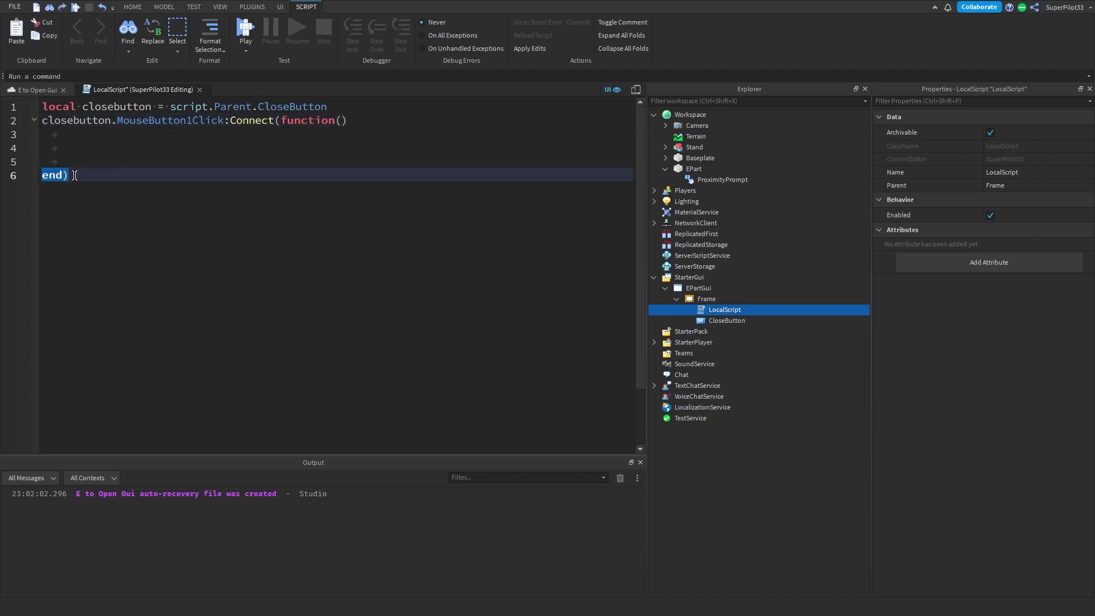
# Write script.Parent.Visible = false inside the click function and add two new lines below the function's end
pyautogui.click(150, 149)
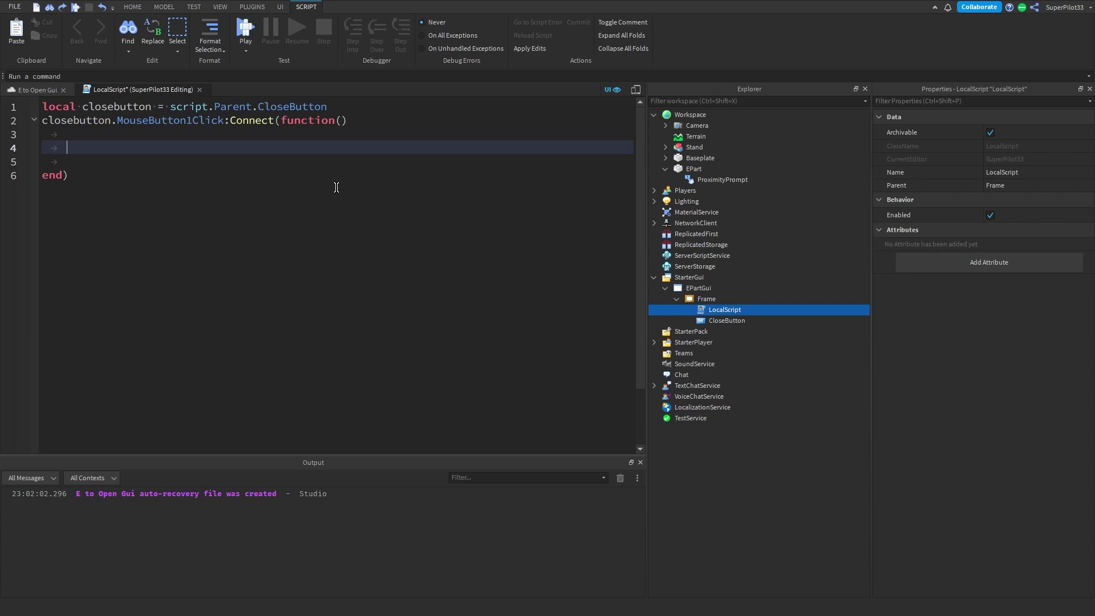
pyautogui.write('script.Parent.Vi')
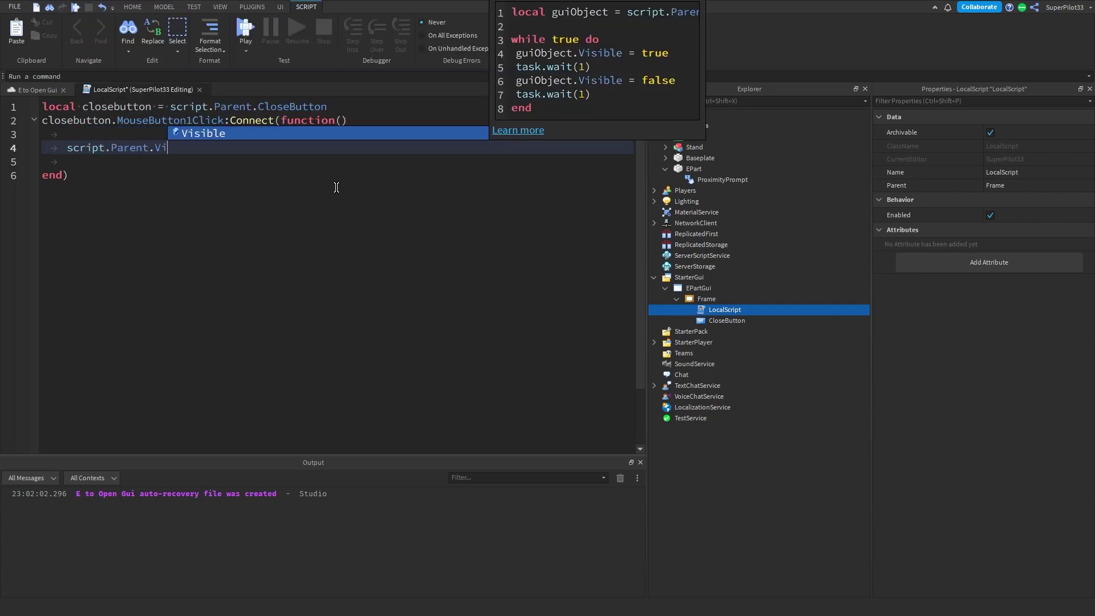
pyautogui.write('sible = false')
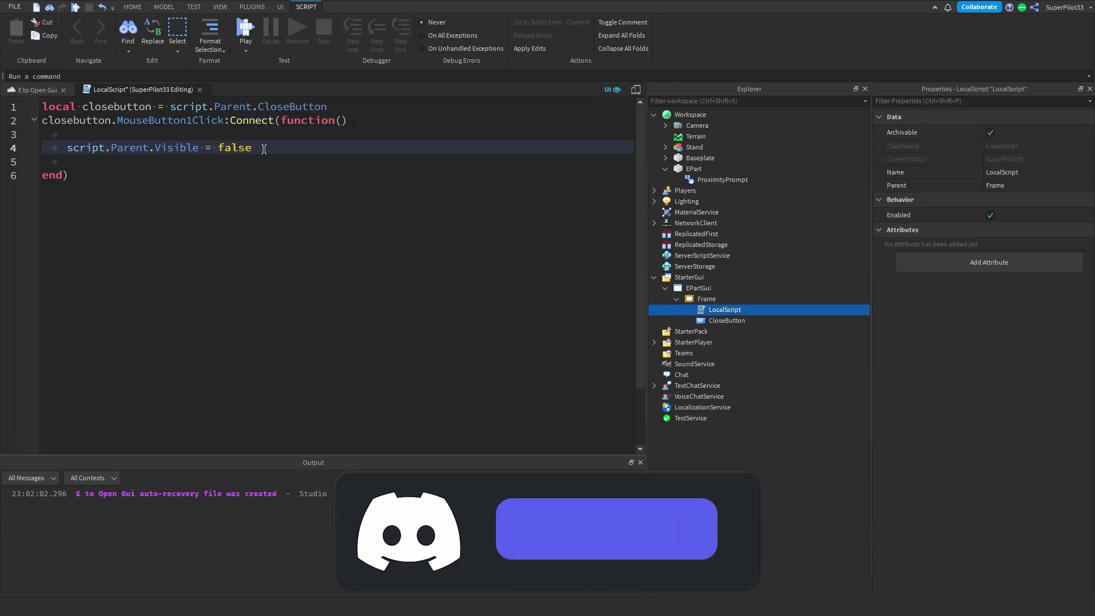
pyautogui.click(261, 176)
pyautogui.press('Return')
pyautogui.press('Return')
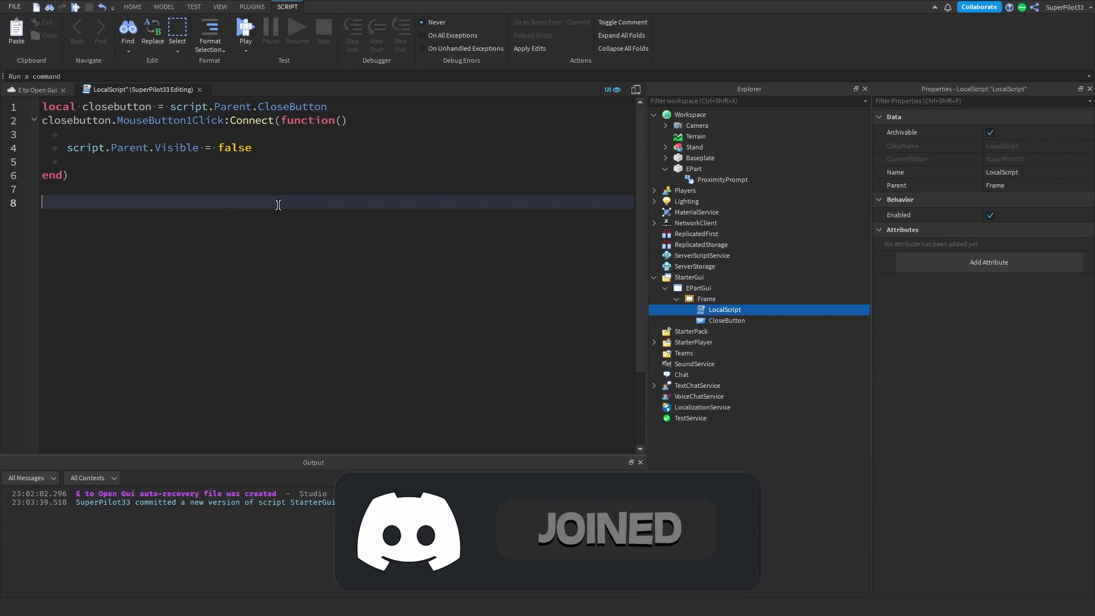
# Begin a new statement below the close function with local prompt = workspace.EPart
pyautogui.write('local pr')
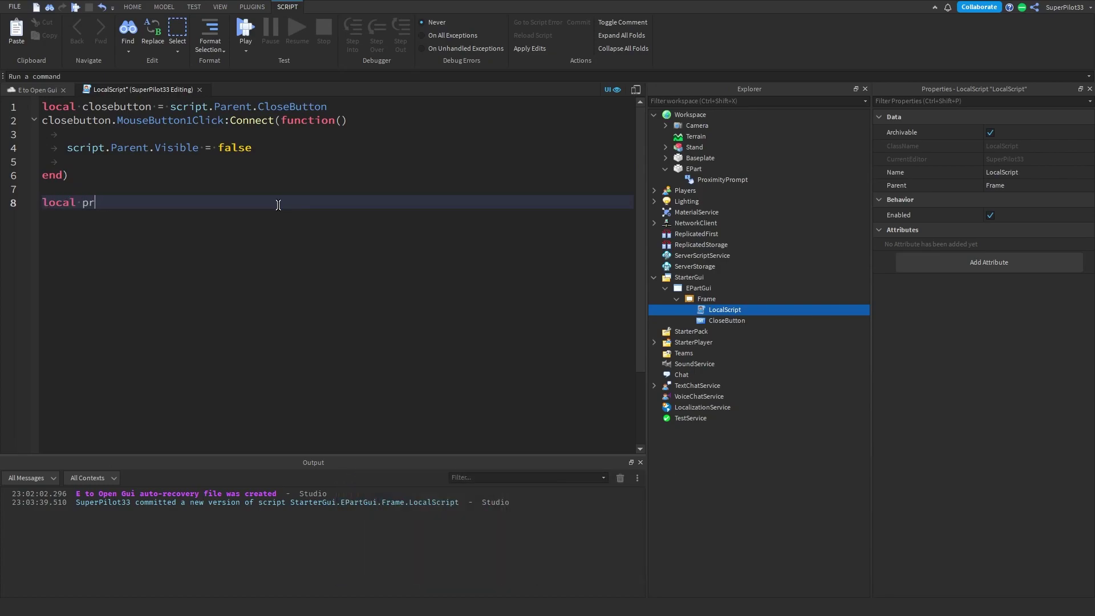
pyautogui.write('ompt = workspace.EPart')
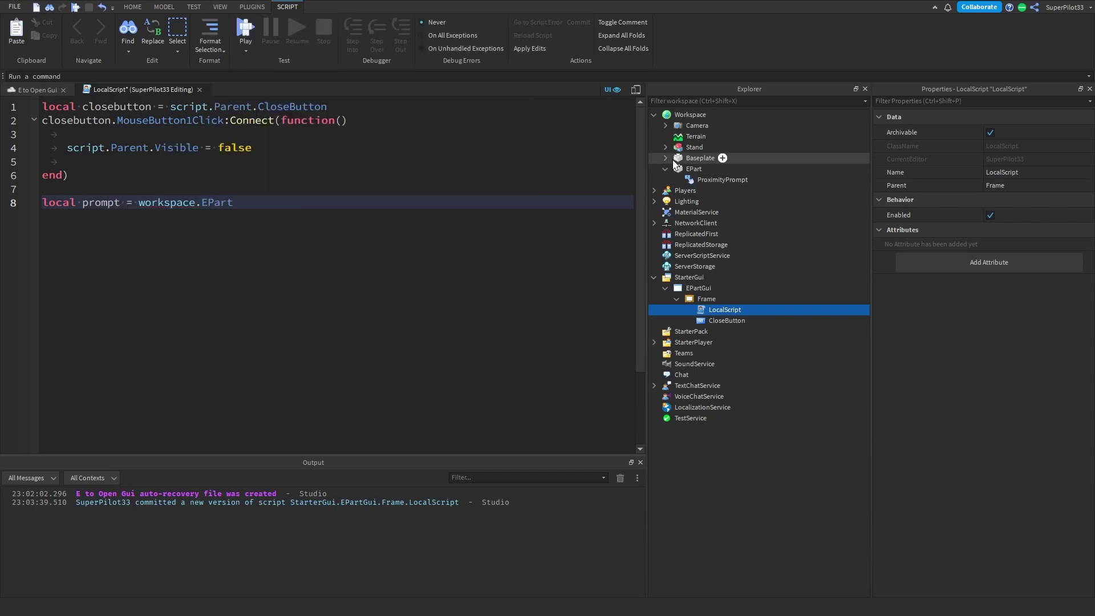
pyautogui.click(706, 170)
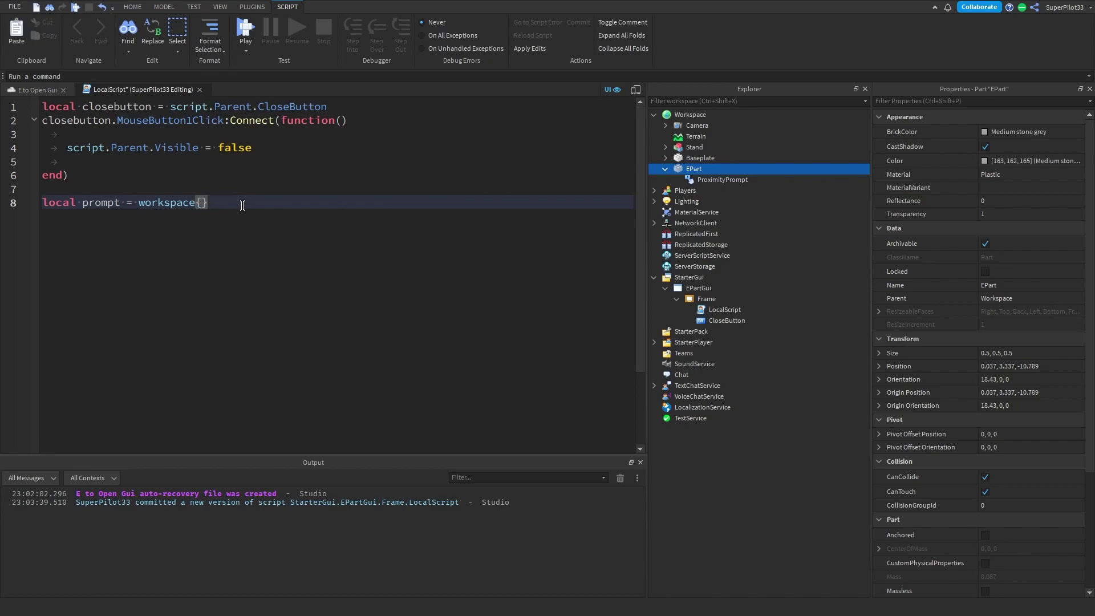
pyautogui.write('"E.E')
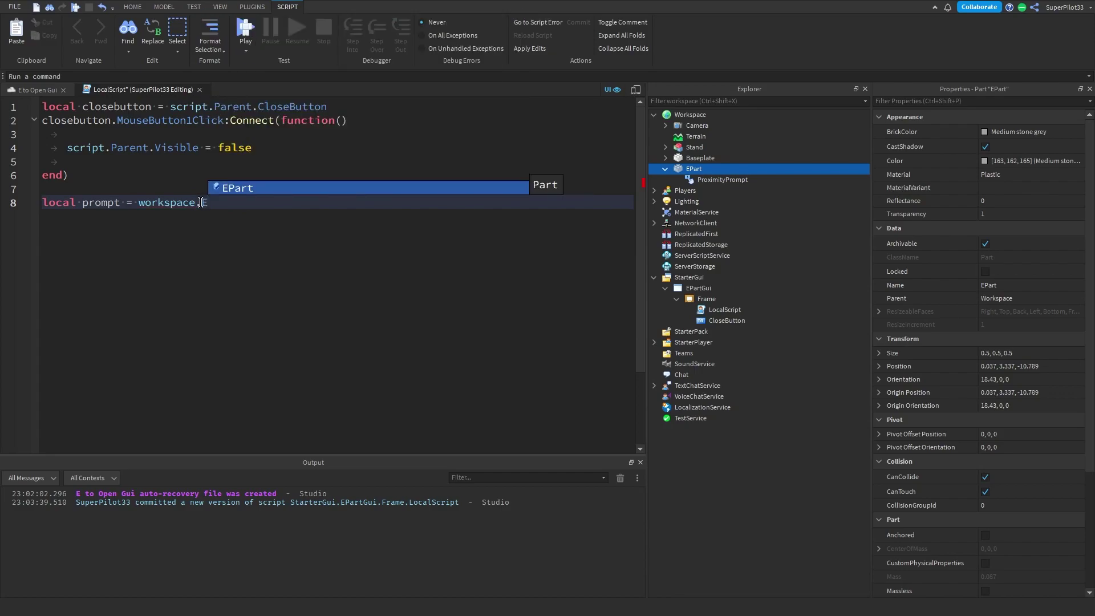
pyautogui.press('Tab')
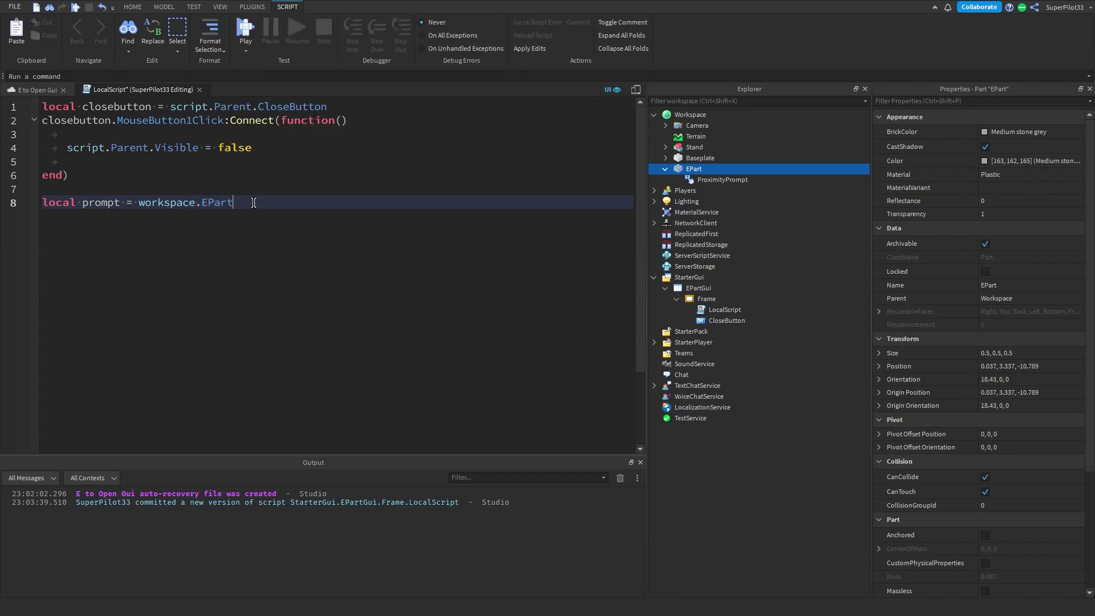
# Extend the prompt line with .ProximityPrompt.Triggered:Connect(function(player) and leave blank lines above its closing end)
pyautogui.write('.Pro')
pyautogui.press('Tab')
pyautogui.write('.T')
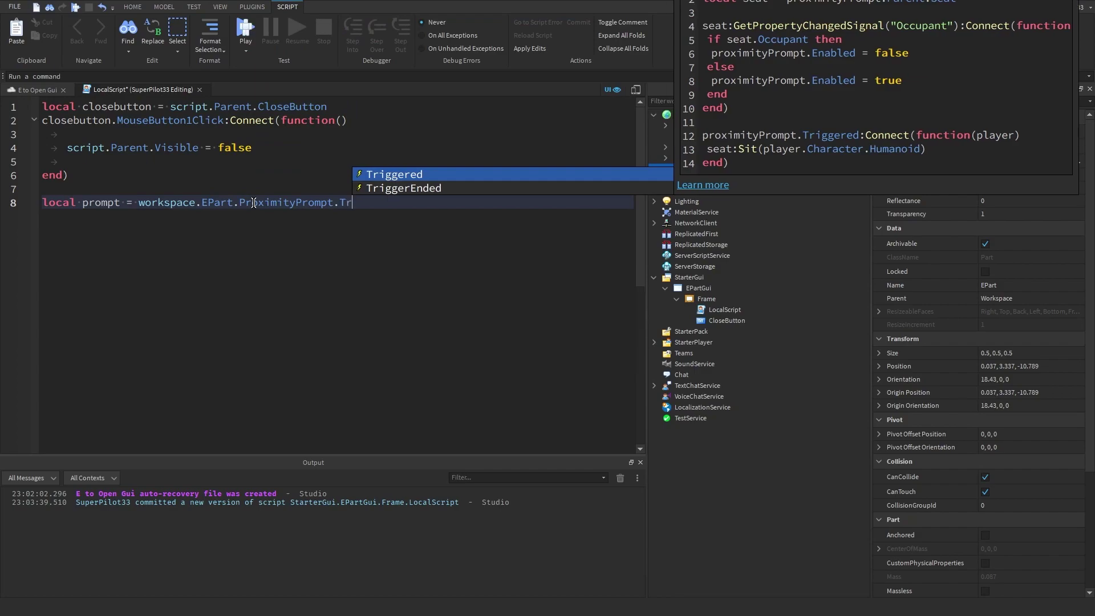
pyautogui.press('Tab')
pyautogui.write(':C')
pyautogui.press('Tab')
pyautogui.write('(funm')
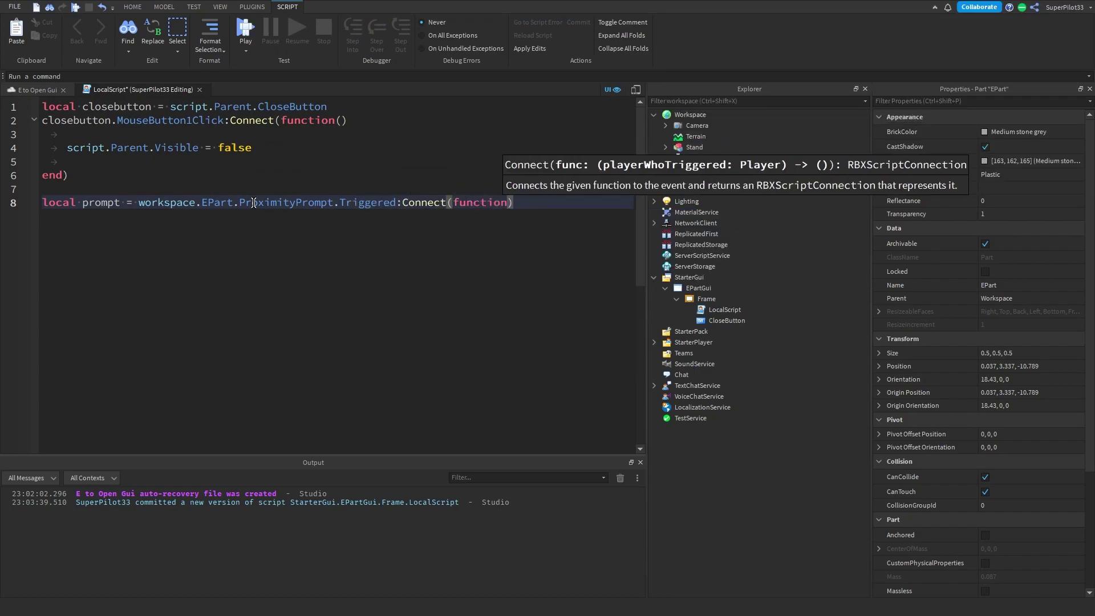
pyautogui.write('(player')
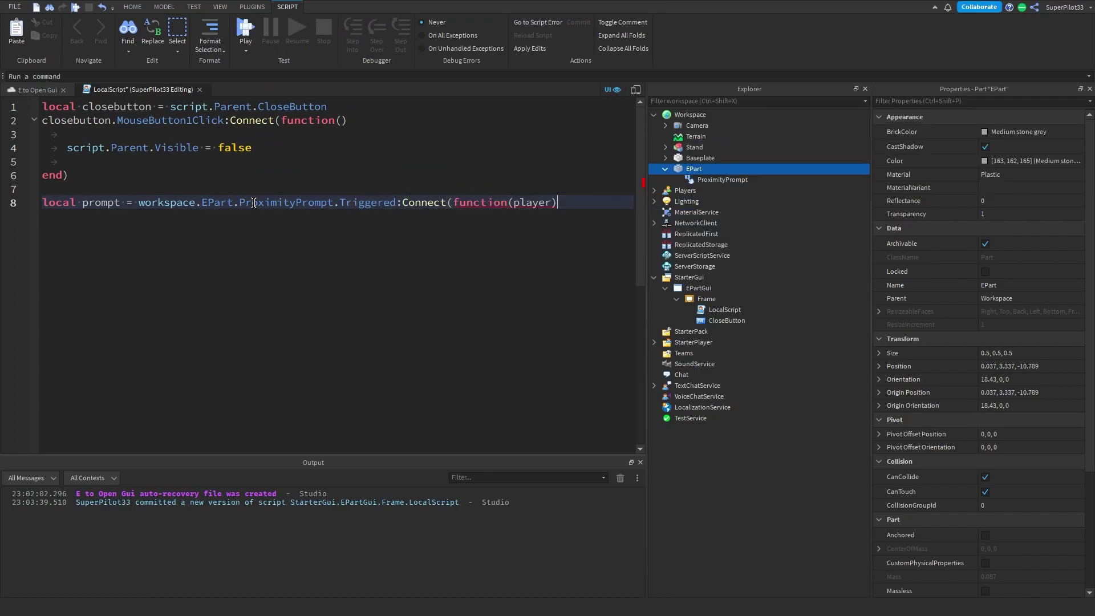
pyautogui.press('Return')
pyautogui.press('Return')
pyautogui.press('Up')
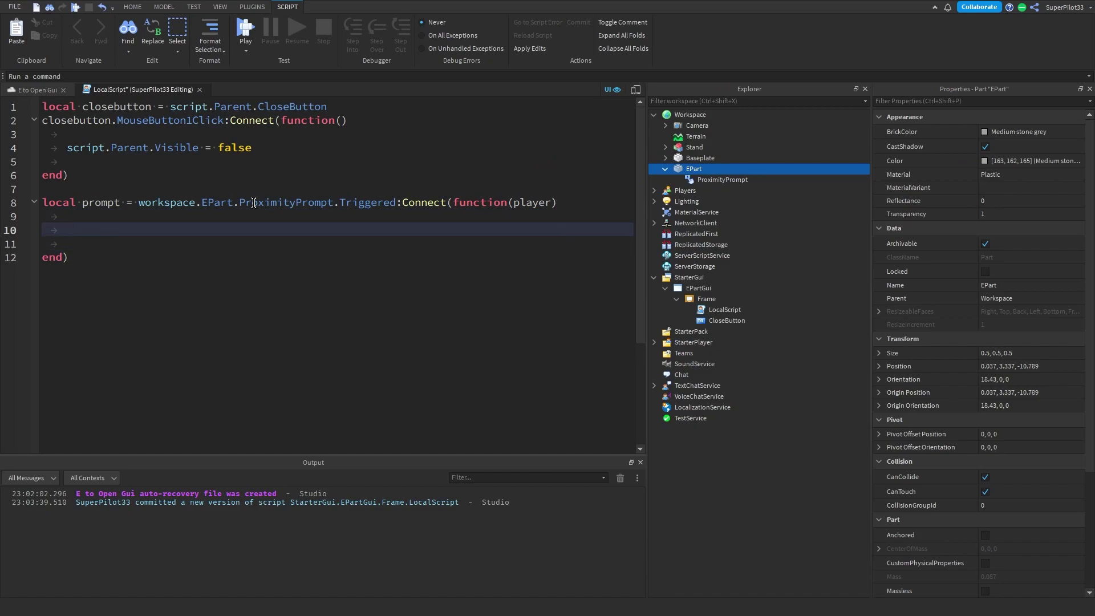
# Add an if player == game.Players.LocalPlayer then block with its end directly beneath the prompt function's opening line
pyautogui.write('if play')
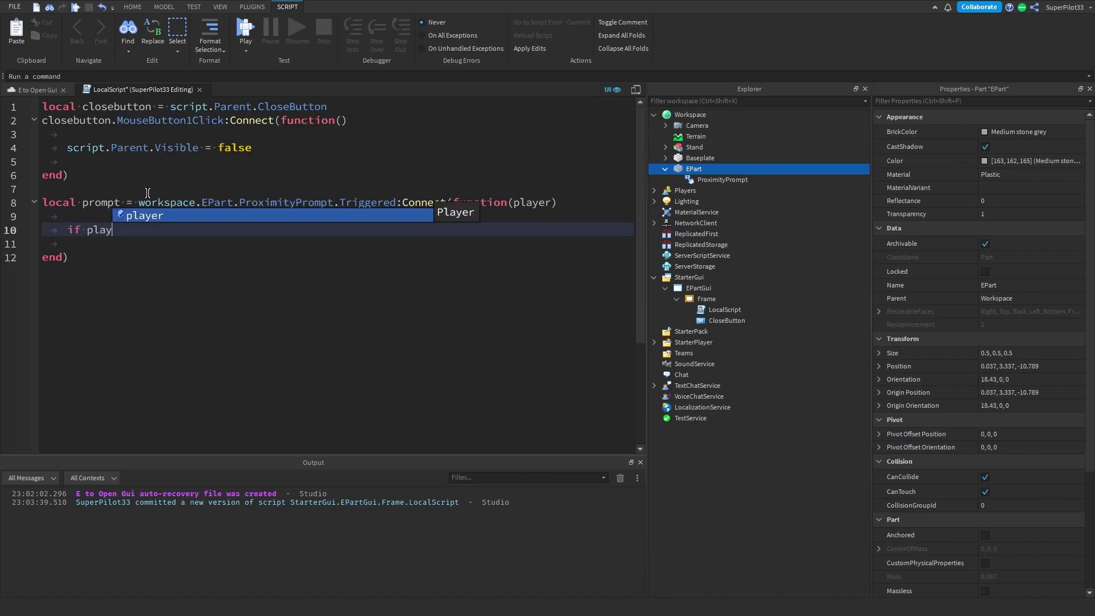
pyautogui.write('er == game.Players.Loca')
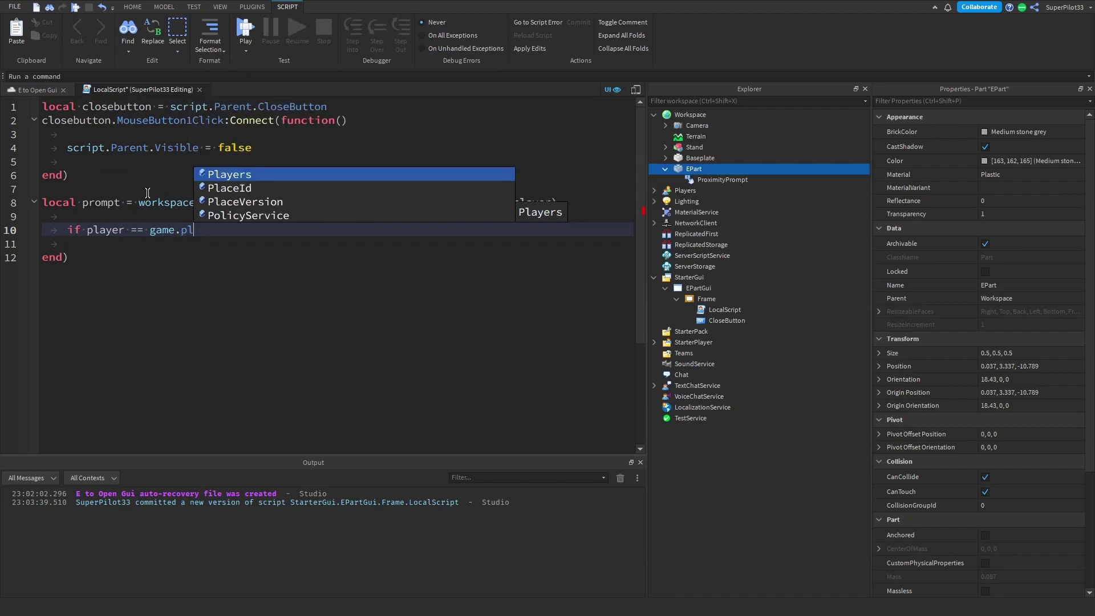
pyautogui.press('Tab')
pyautogui.write('then')
pyautogui.press('Return')
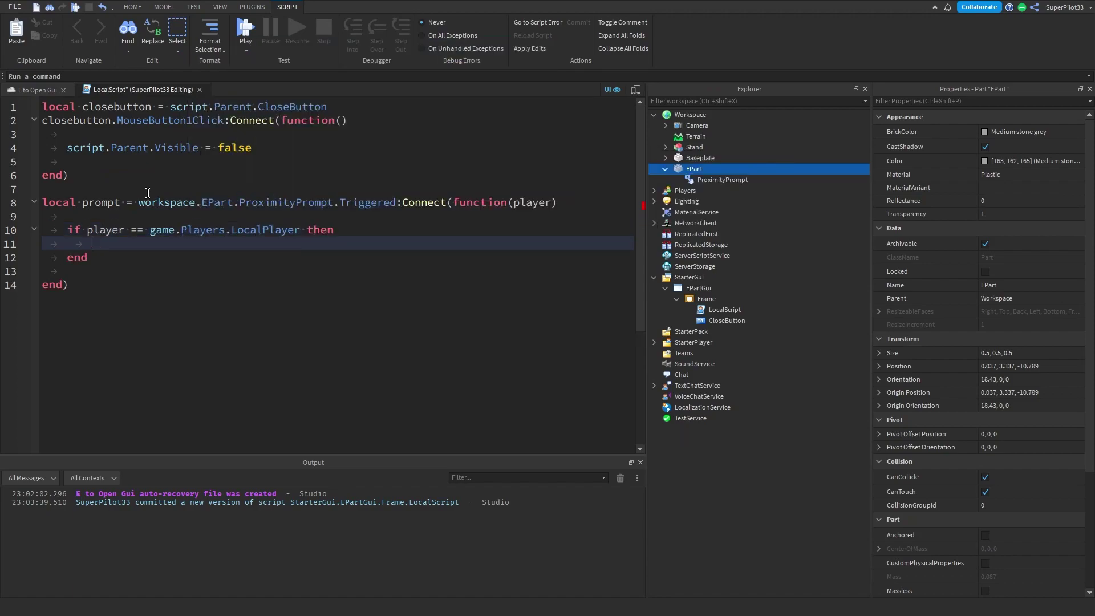
pyautogui.click(102, 217)
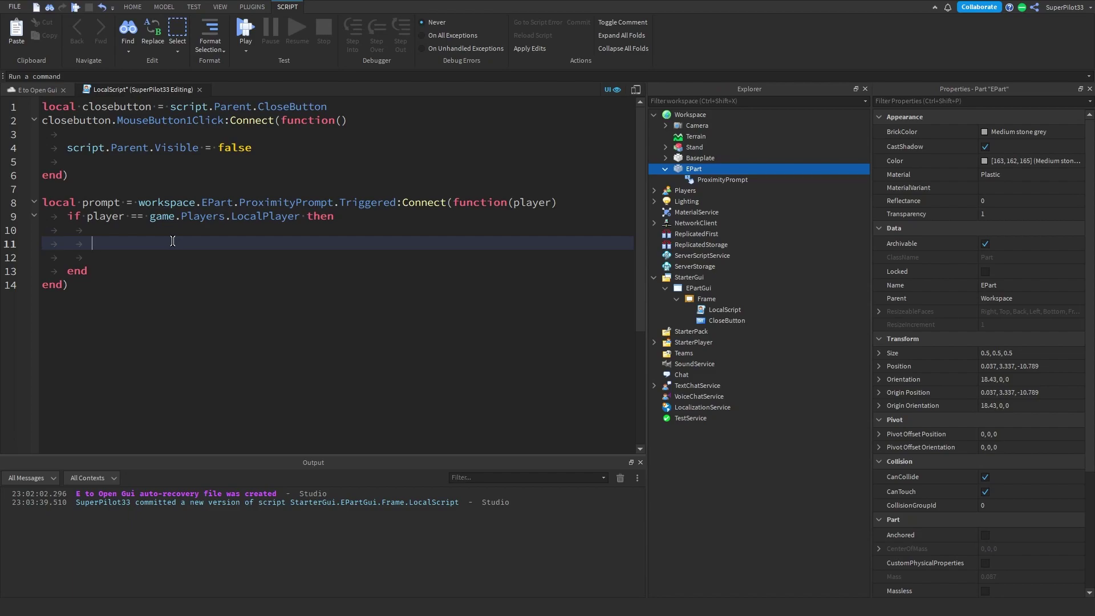
# Write script.Parent.Visible = true inside the if block and close the script
pyautogui.write('script.Parent.Visible = true')
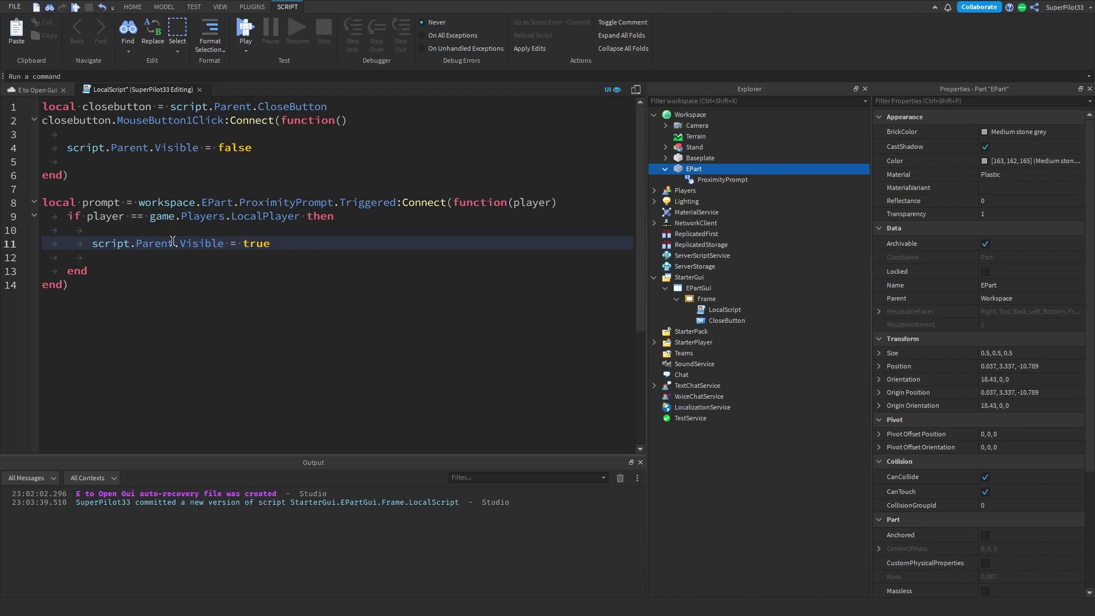
pyautogui.click(200, 90)
pyautogui.click(452, 198)
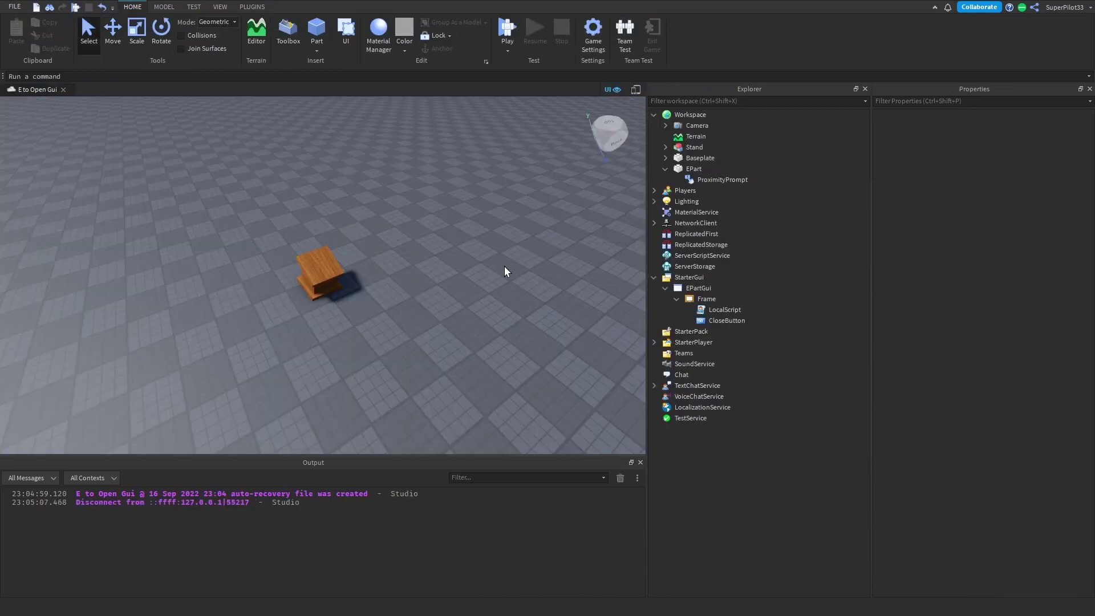
# Disable CanCollide and enable Anchored on EPart, then clear the selection
pyautogui.click(695, 169)
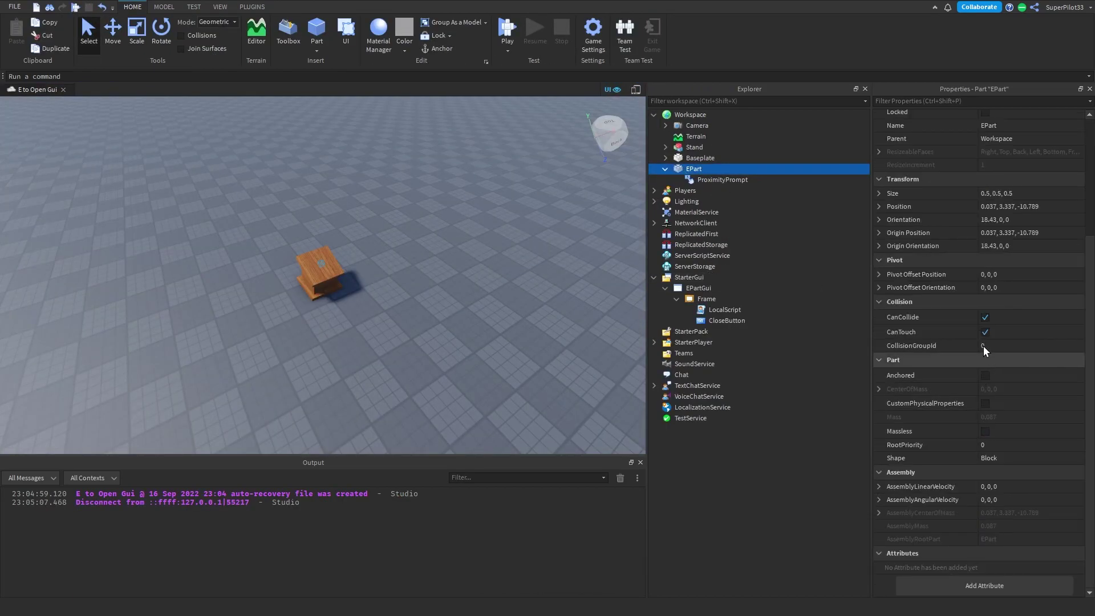
pyautogui.click(986, 317)
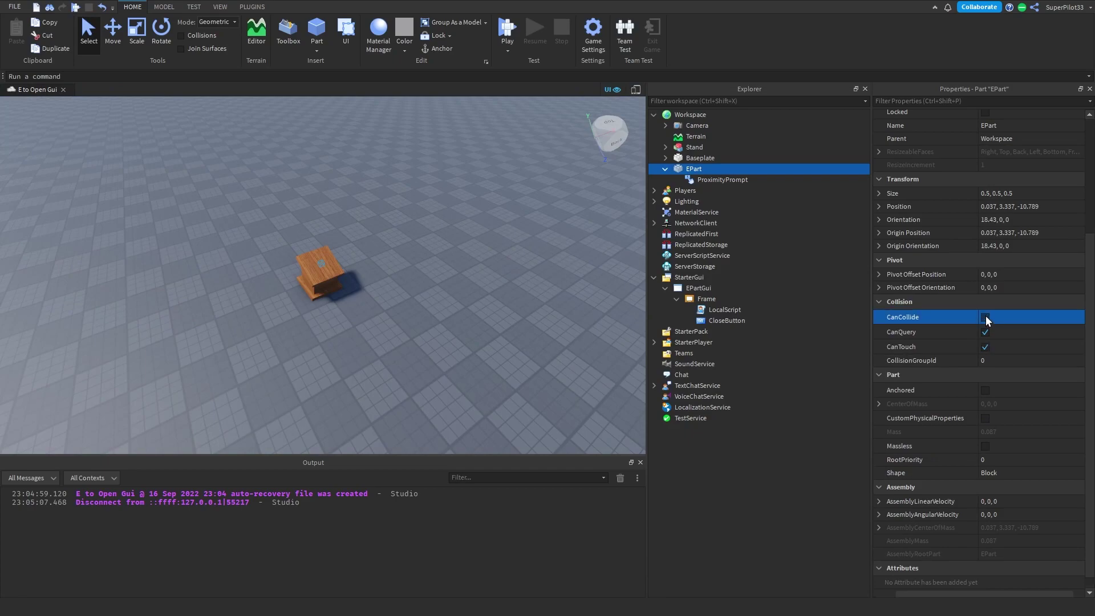
pyautogui.click(986, 391)
pyautogui.click(549, 226)
# Playtest the game by walking to the stand, triggering its Open Shop! prompt and closing the shop window with its X
pyautogui.click(507, 29)
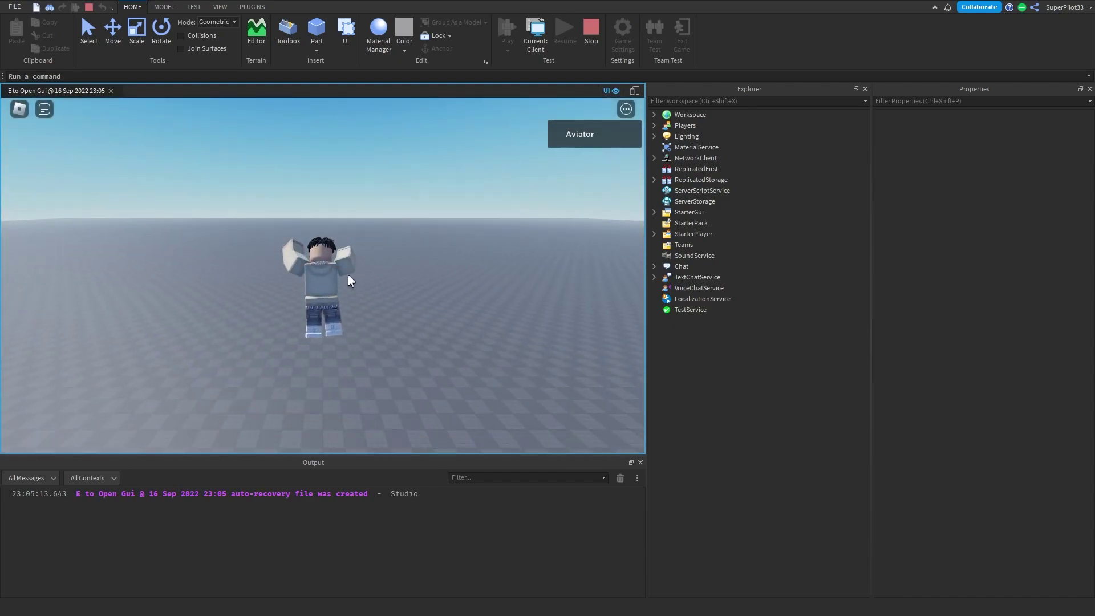
pyautogui.press('w')
pyautogui.moveTo(374, 230); pyautogui.dragTo(375, 230, button='right')
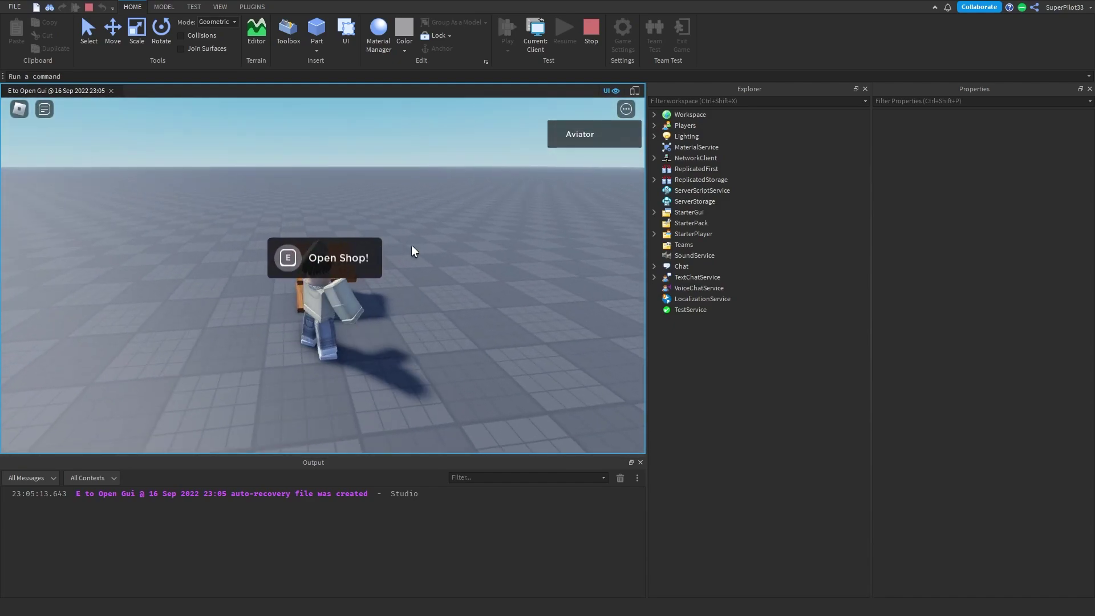
pyautogui.press('e')
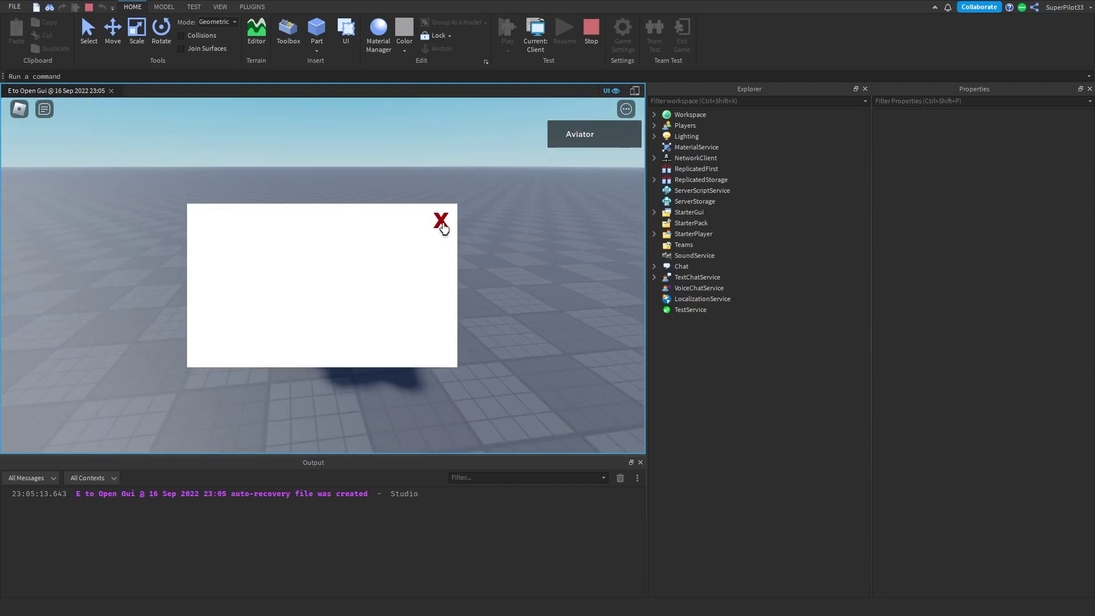
pyautogui.click(441, 222)
# Test the stand a second time by triggering its prompt from nearby and closing the shop window again
pyautogui.press('a')
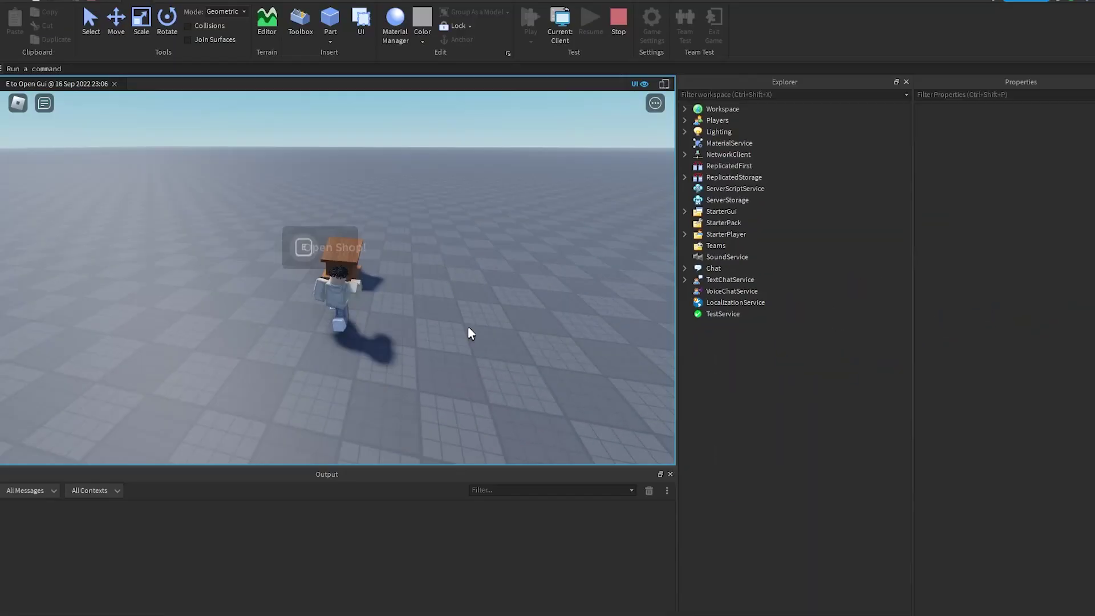
pyautogui.press('e')
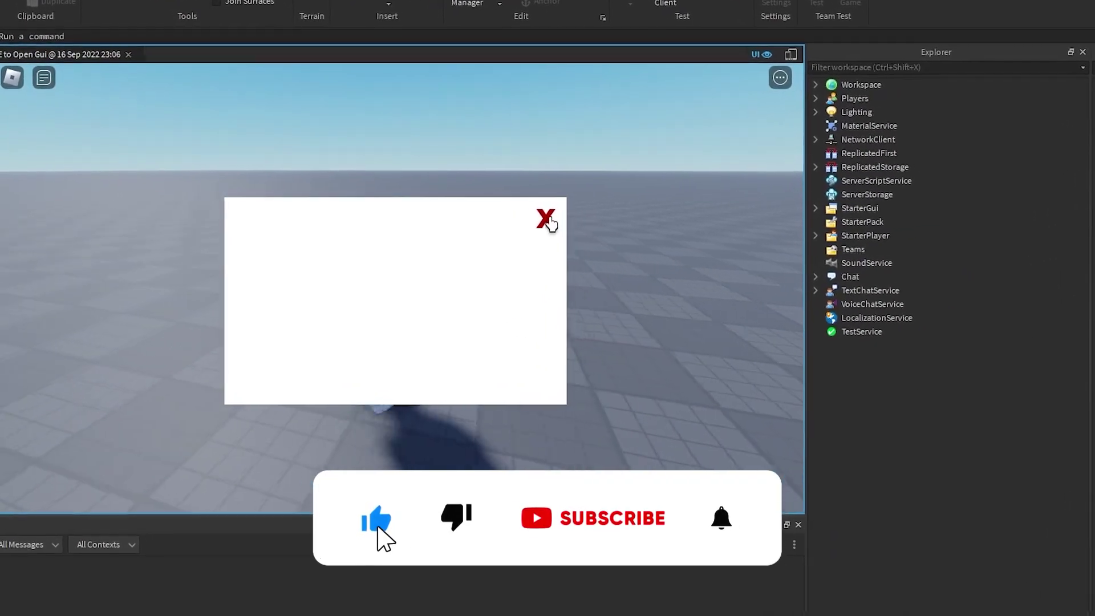
pyautogui.click(524, 220)
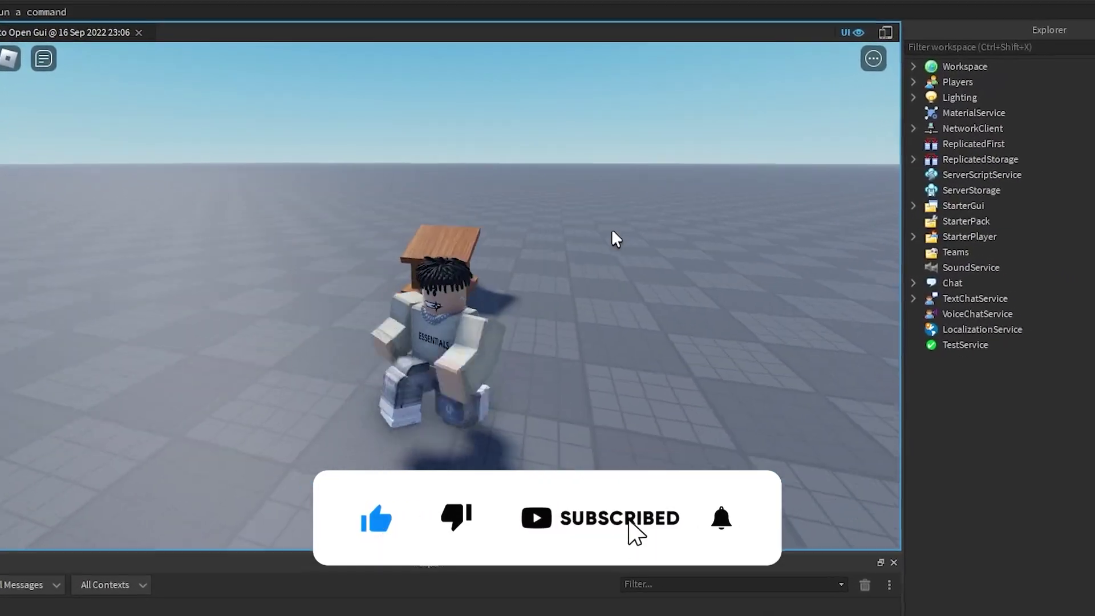
pyautogui.press('w')
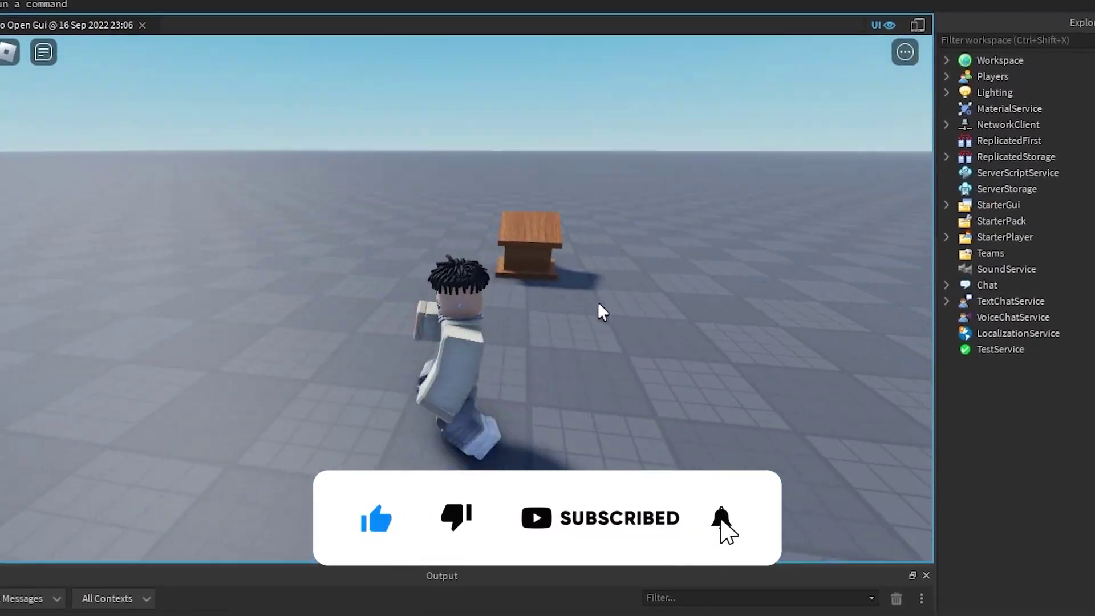
pyautogui.press('space')
pyautogui.press('s')
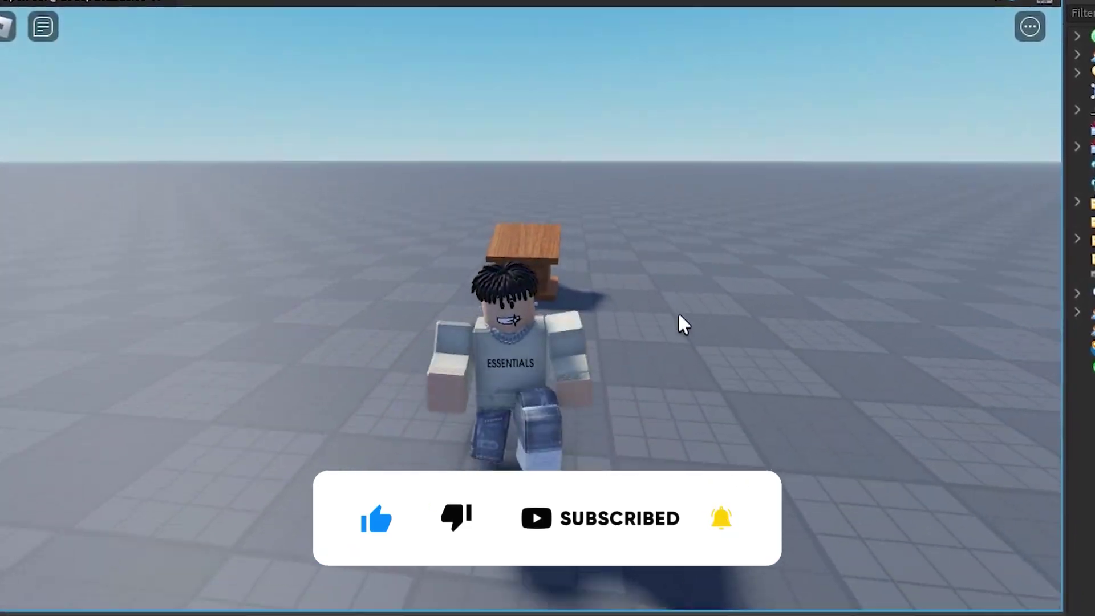